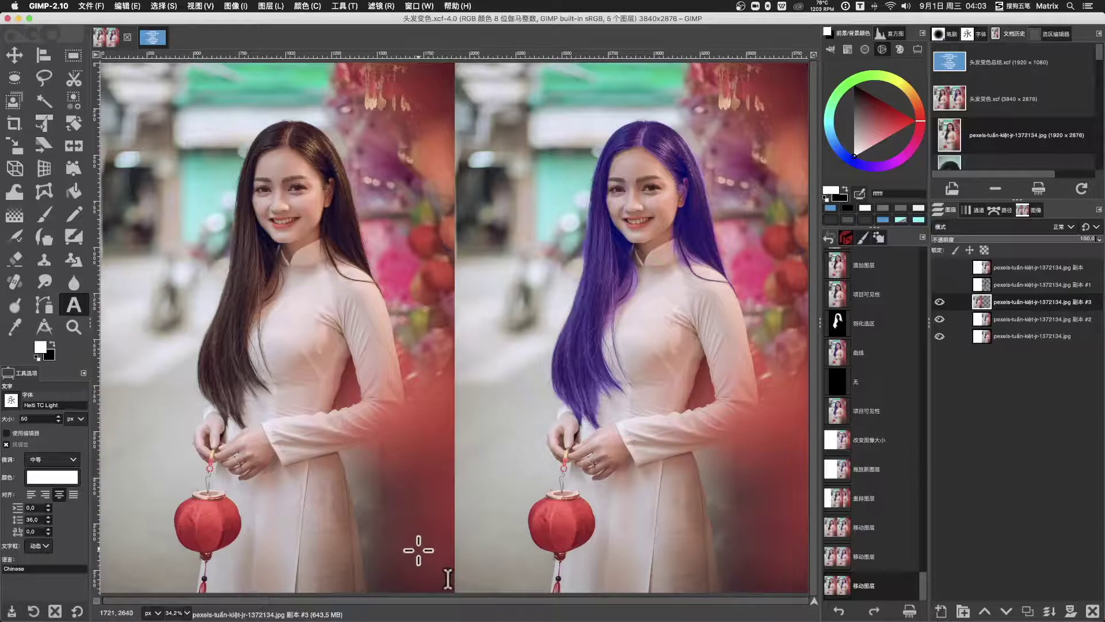
Open the portrait photo from Document History, duplicate its layer and hide the original layer
double_click(992, 135)
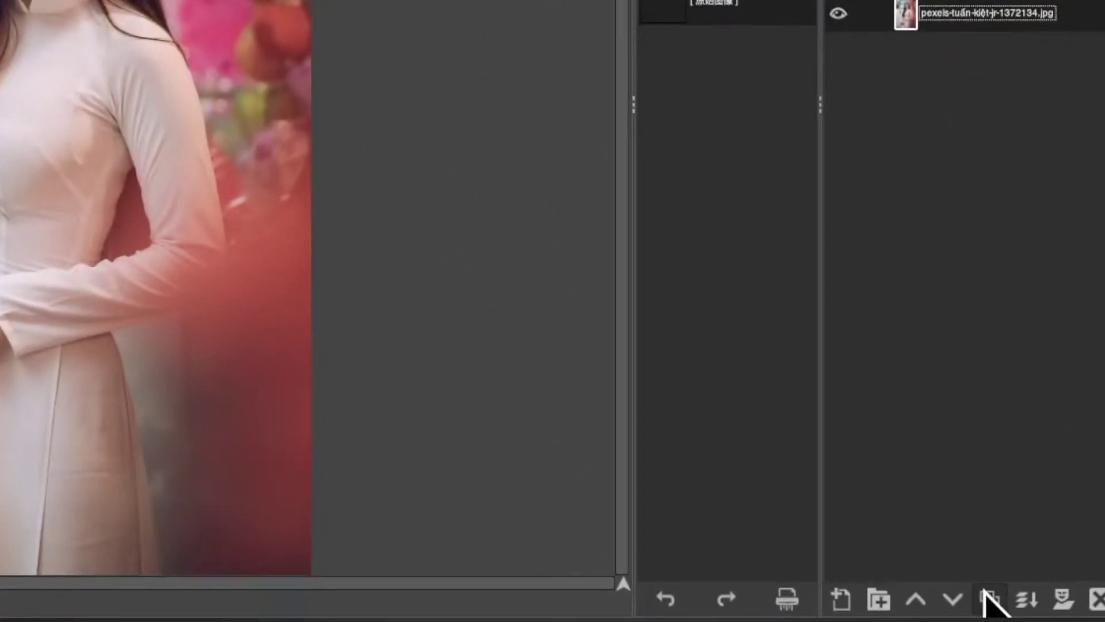
click(985, 593)
click(838, 50)
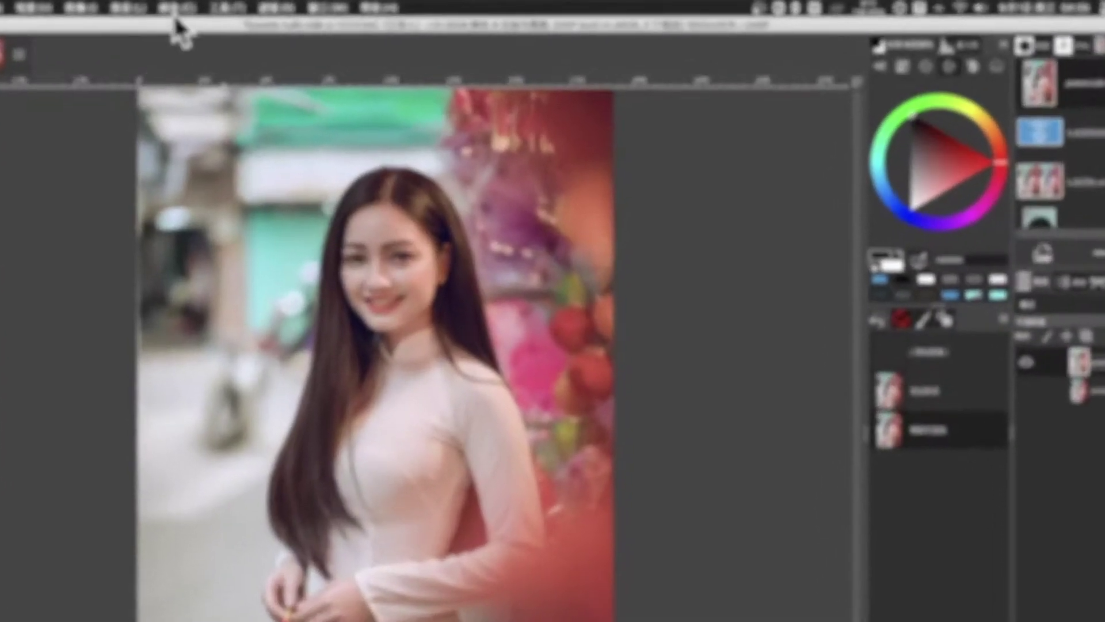
In Hue-Saturation, lower the saturation of the blue tones
click(306, 5)
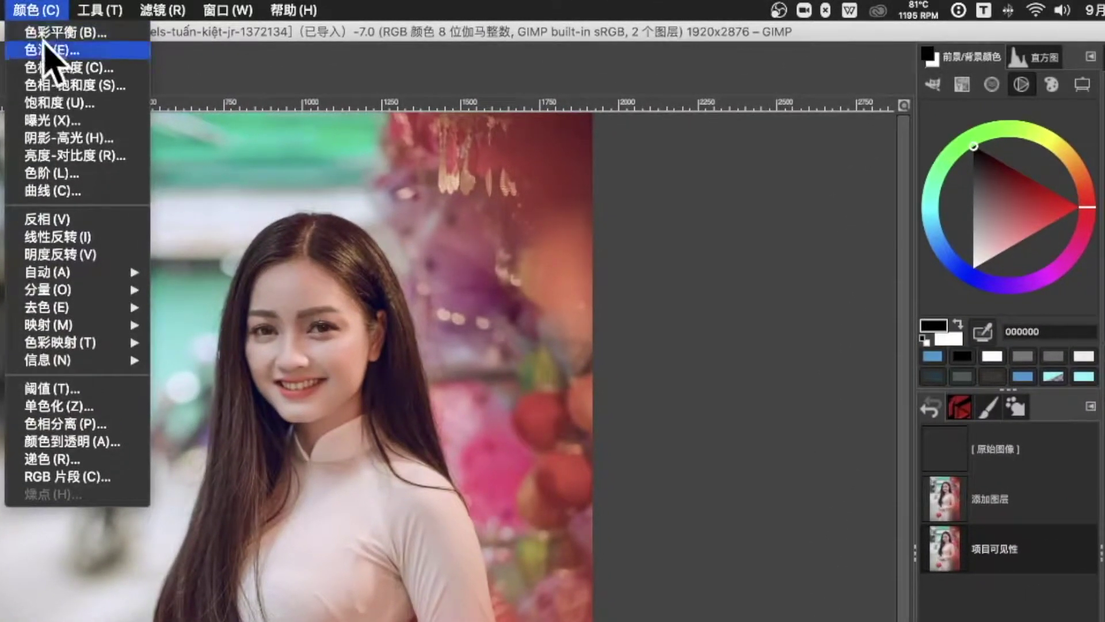
click(86, 87)
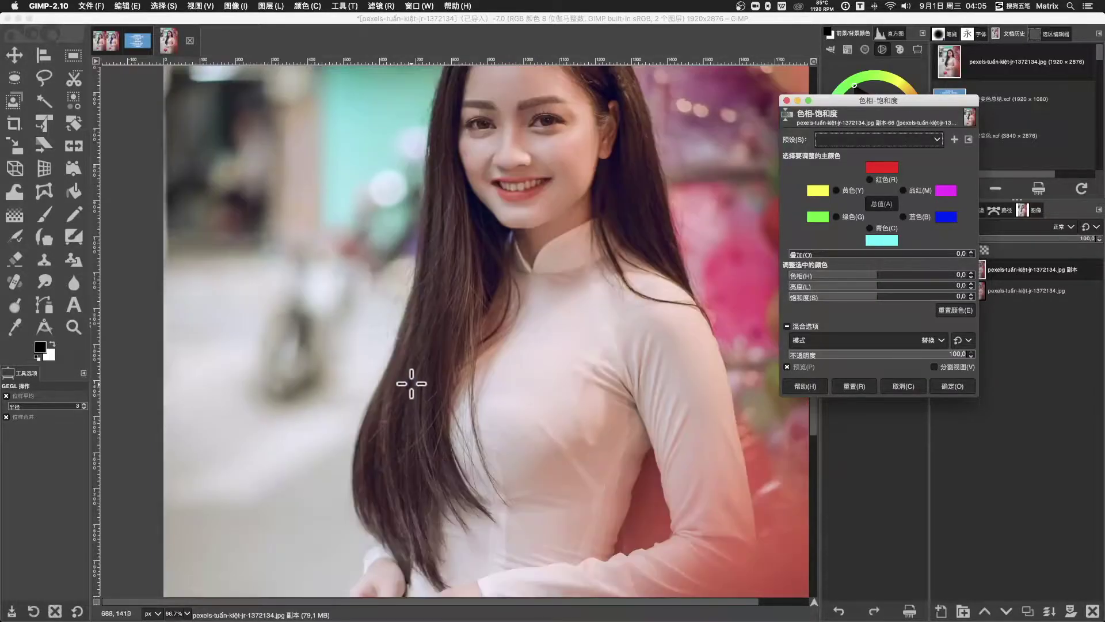
scroll(410, 307, up, 5)
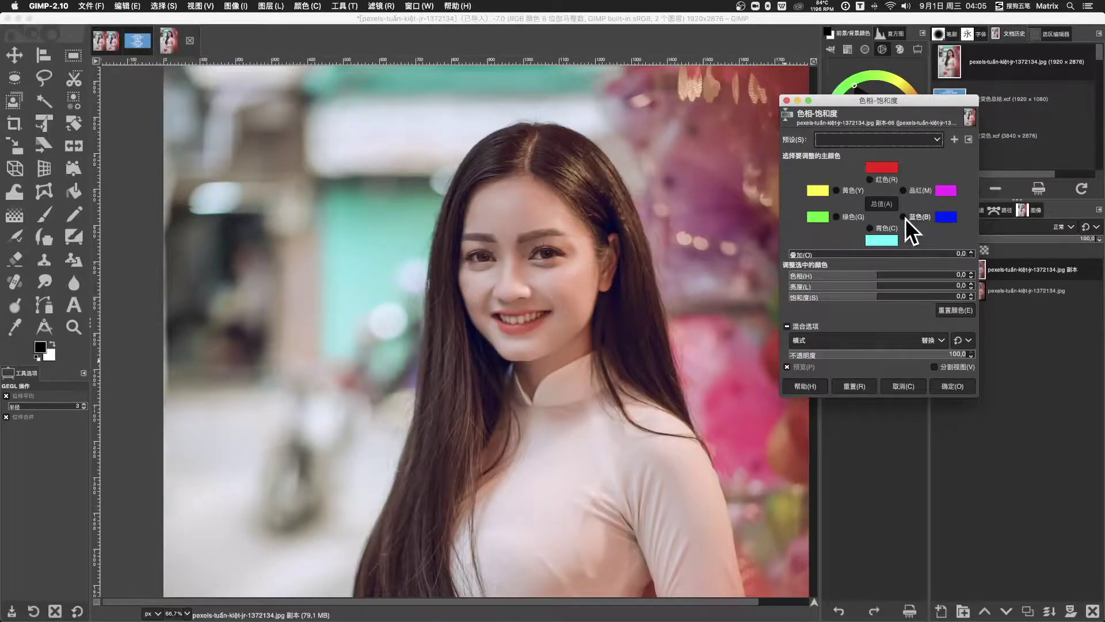
click(906, 219)
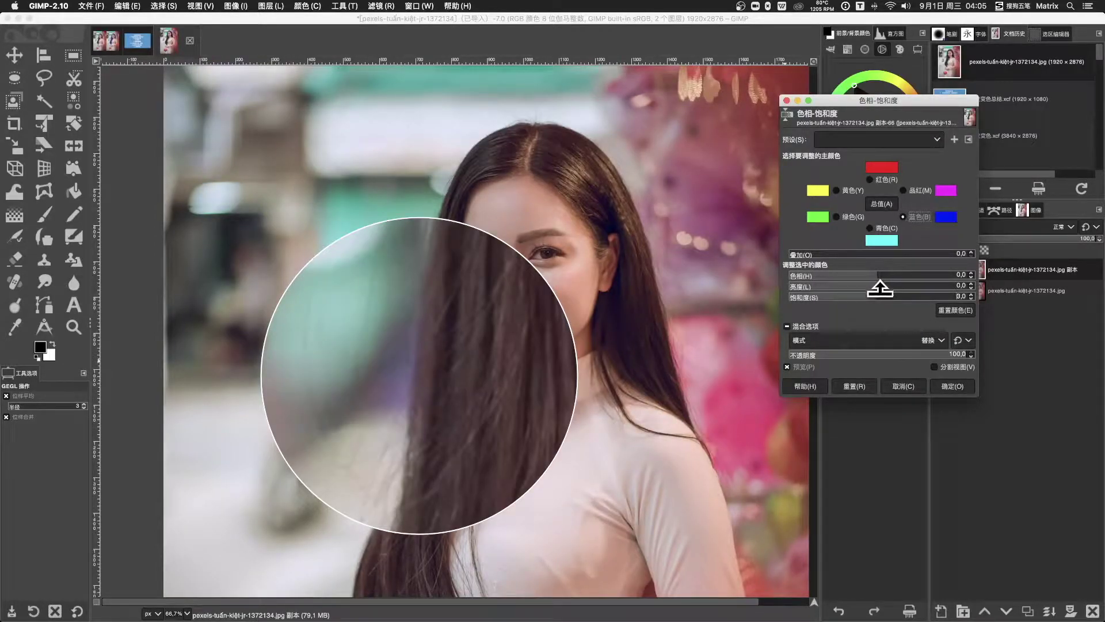
drag(879, 282, 790, 293)
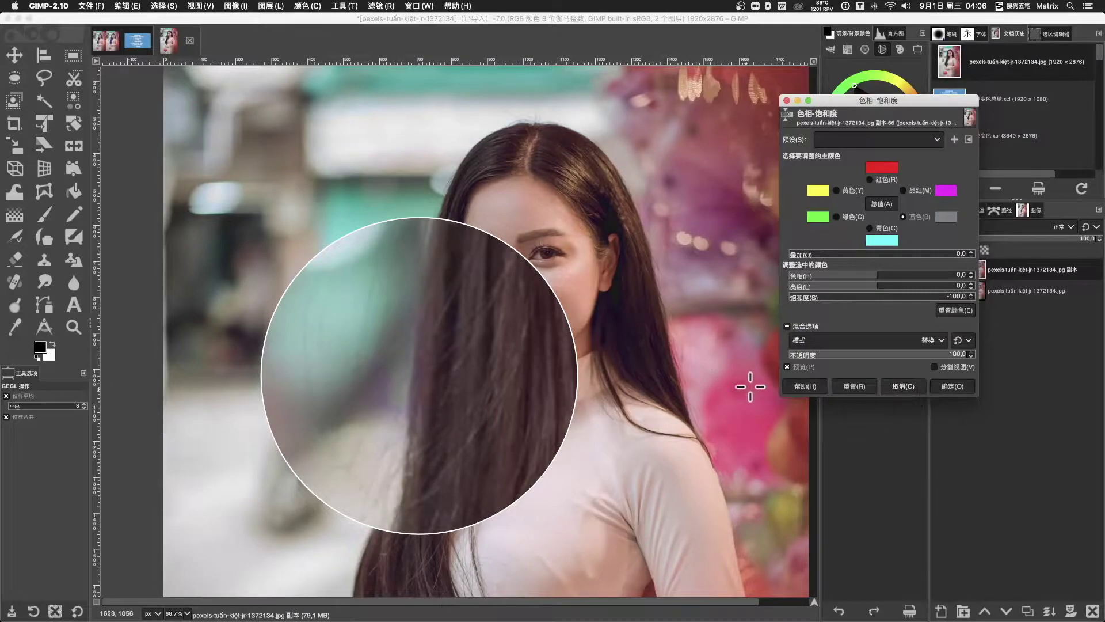
text(sd)
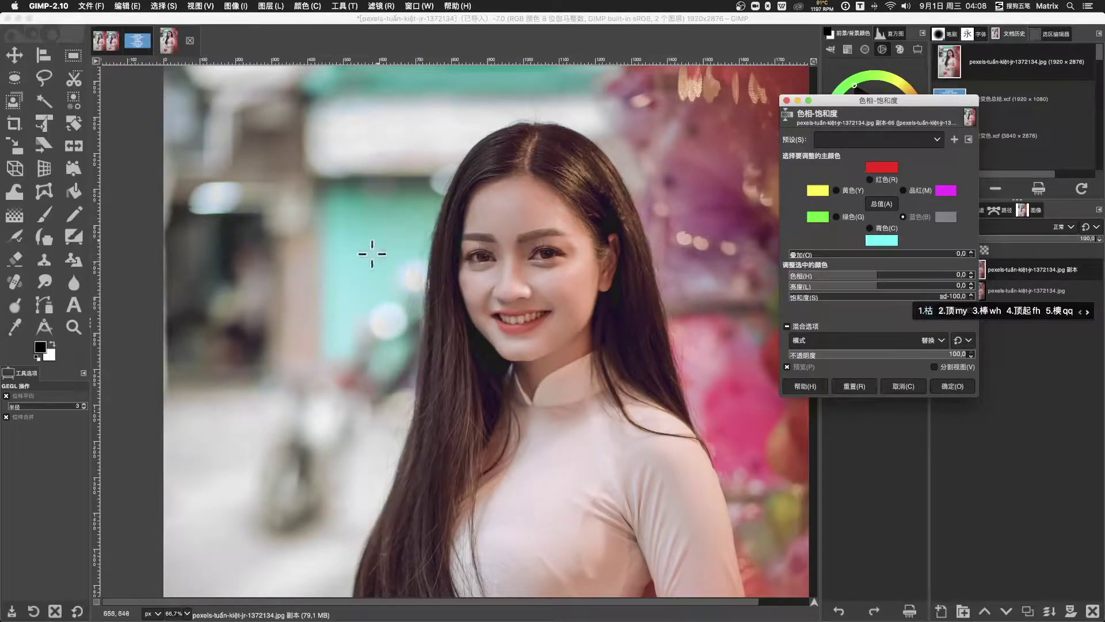
Desaturate and slightly brighten the cyan tones, desaturate the red and magenta tones, and apply
click(872, 228)
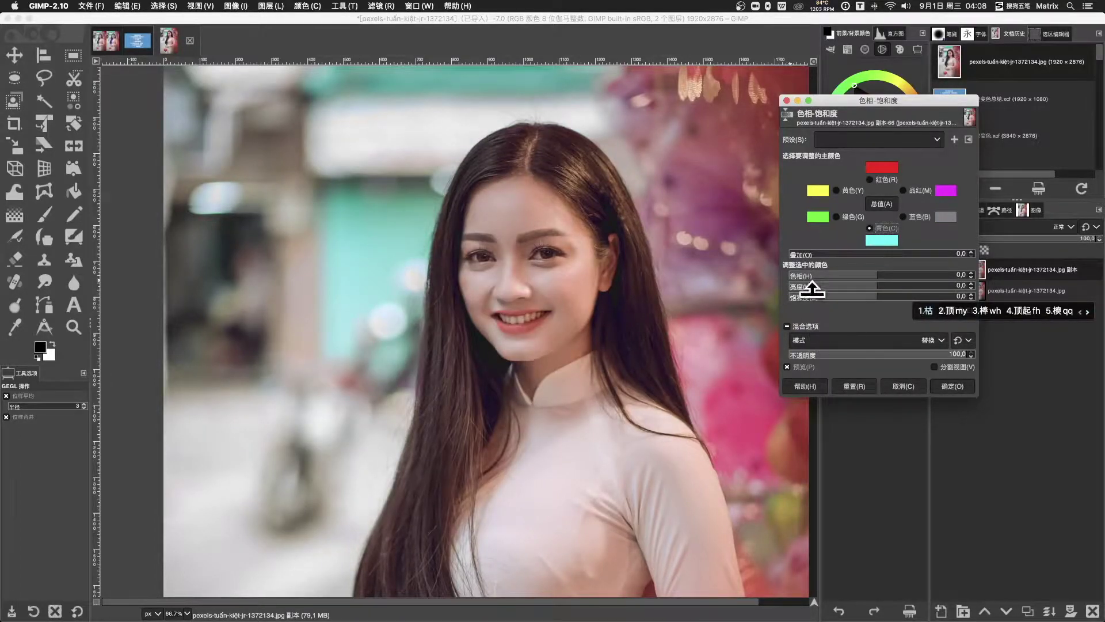
mouse_move(811, 290)
mouse_down()
mouse_move(847, 314)
mouse_move(761, 315)
mouse_up()
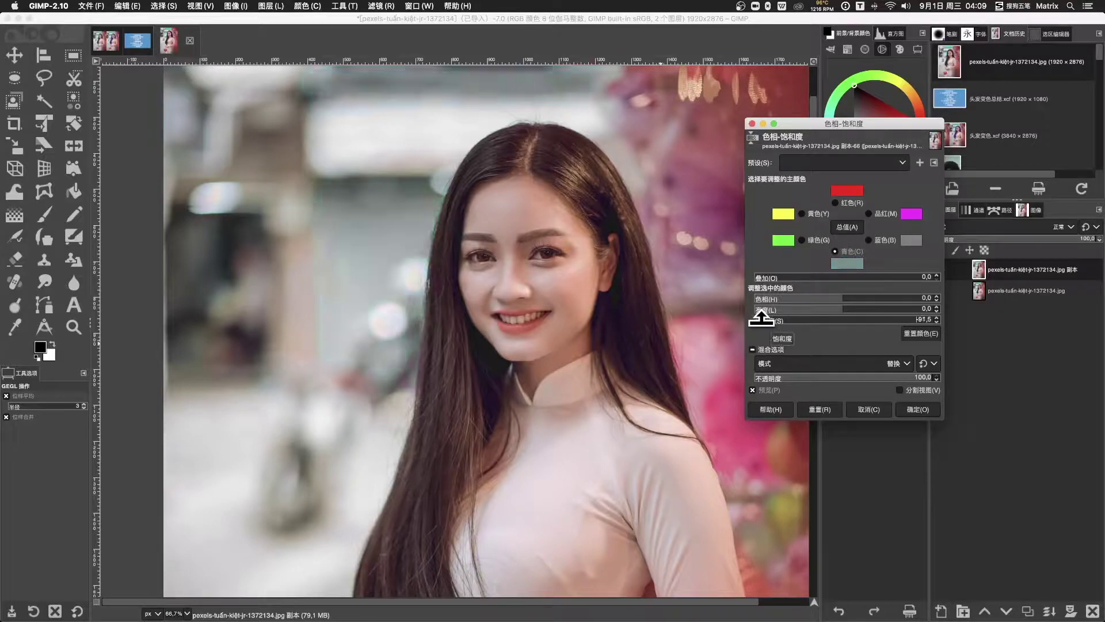
click(850, 310)
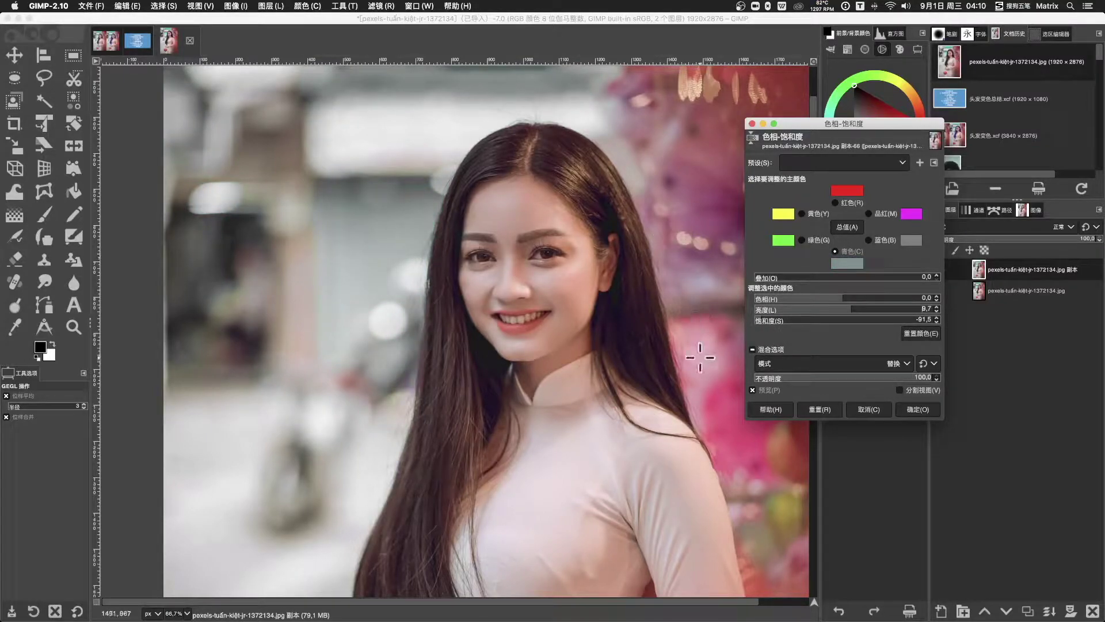
click(835, 204)
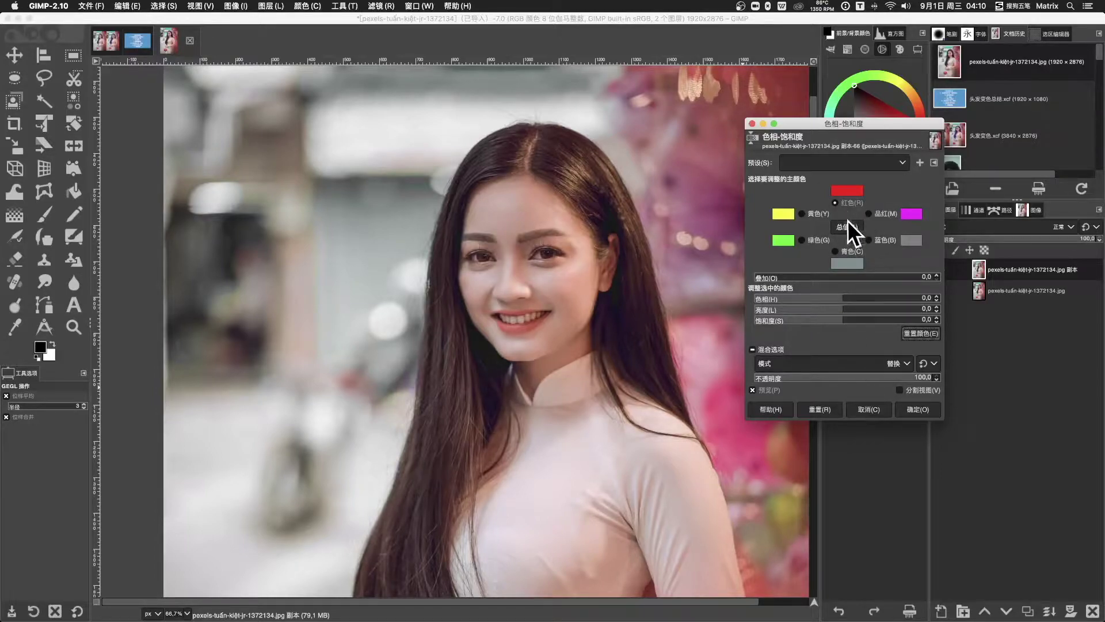
drag(845, 315, 771, 320)
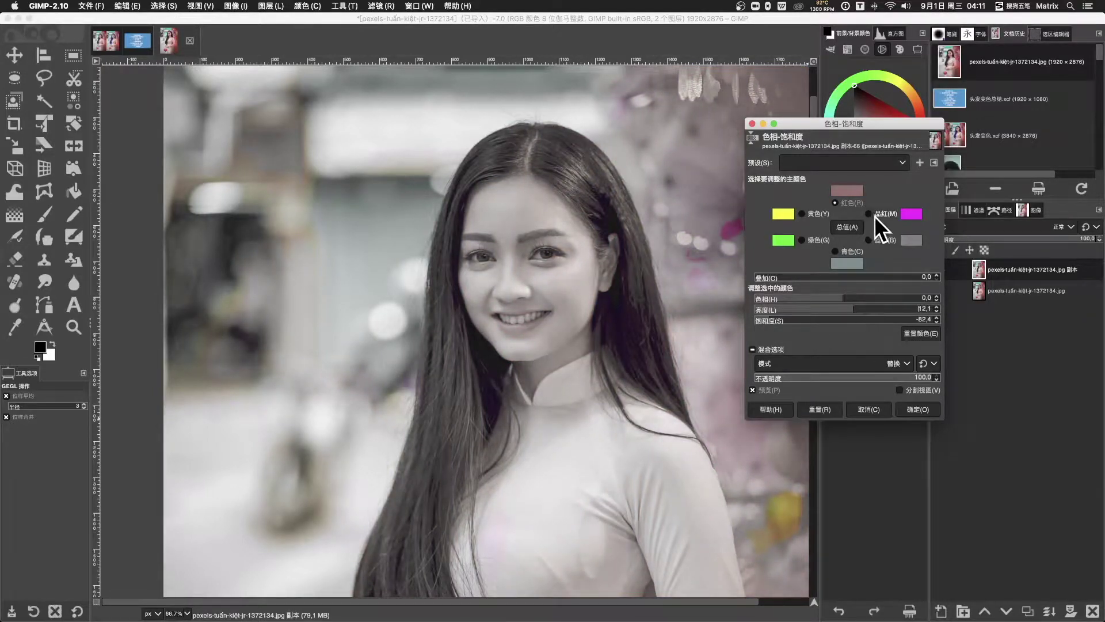
click(871, 215)
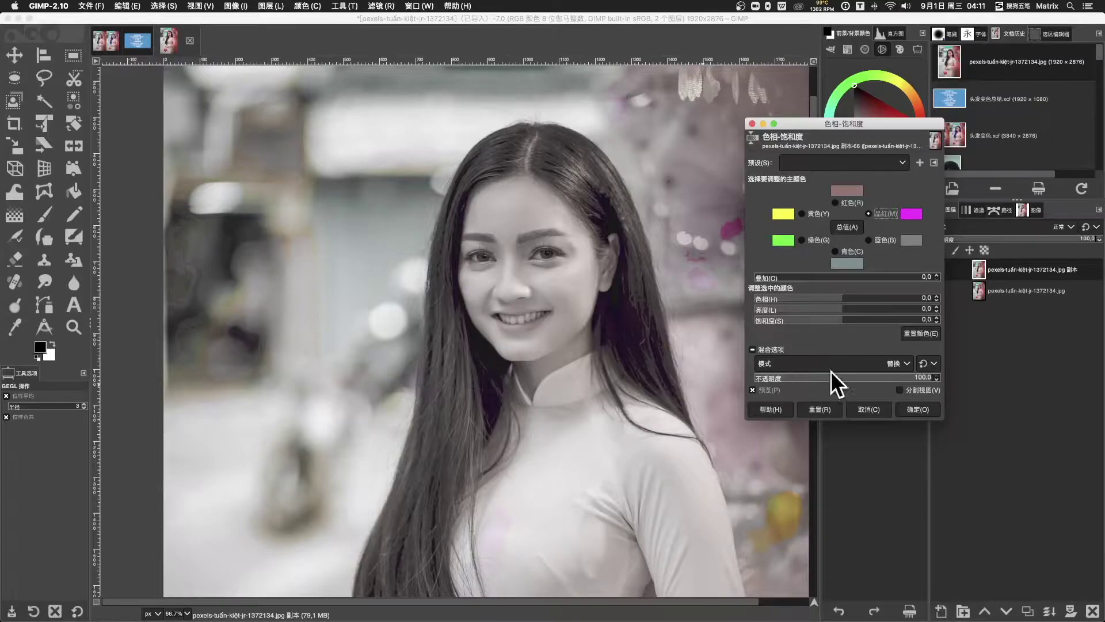
click(921, 333)
click(911, 405)
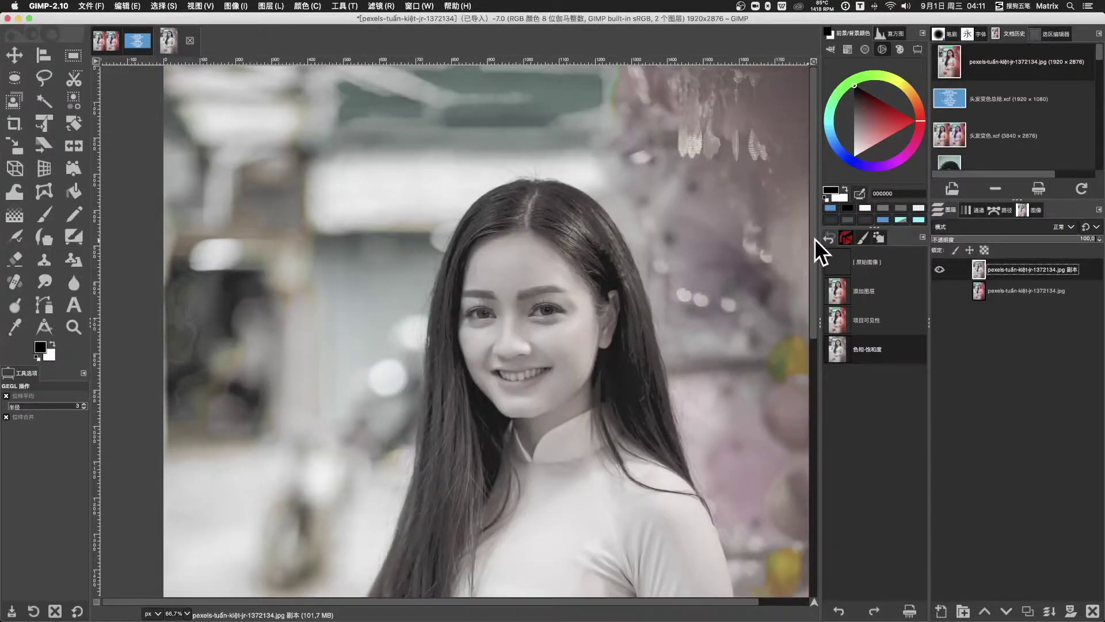
Apply Colors > Auto > Stretch Contrast HSV to the desaturated copy layer
drag(814, 238, 813, 279)
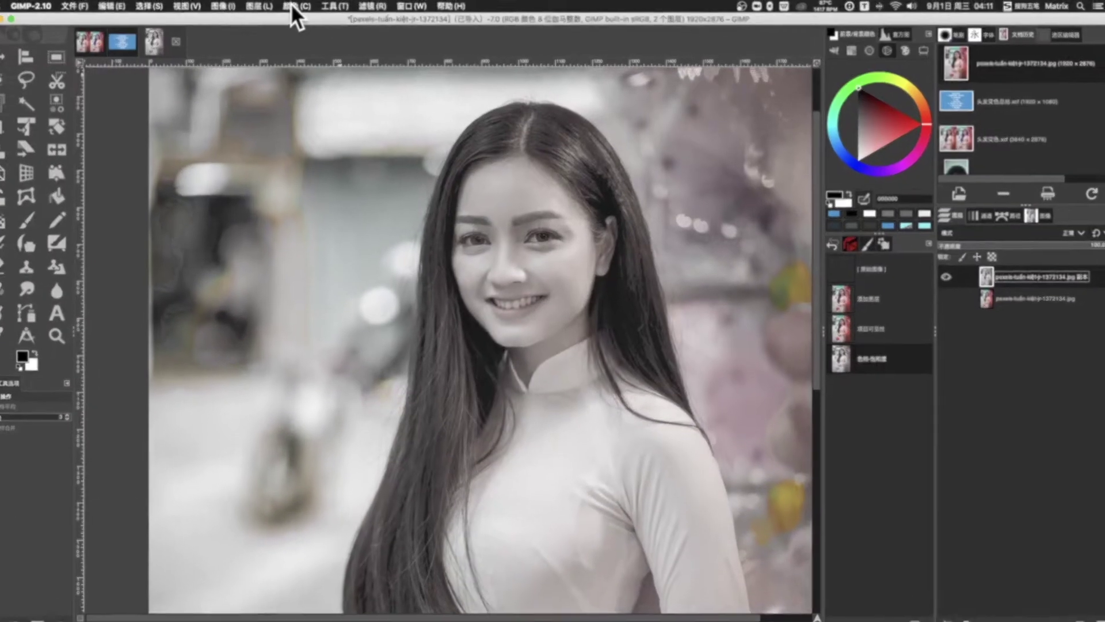
click(308, 5)
mouse_move(69, 271)
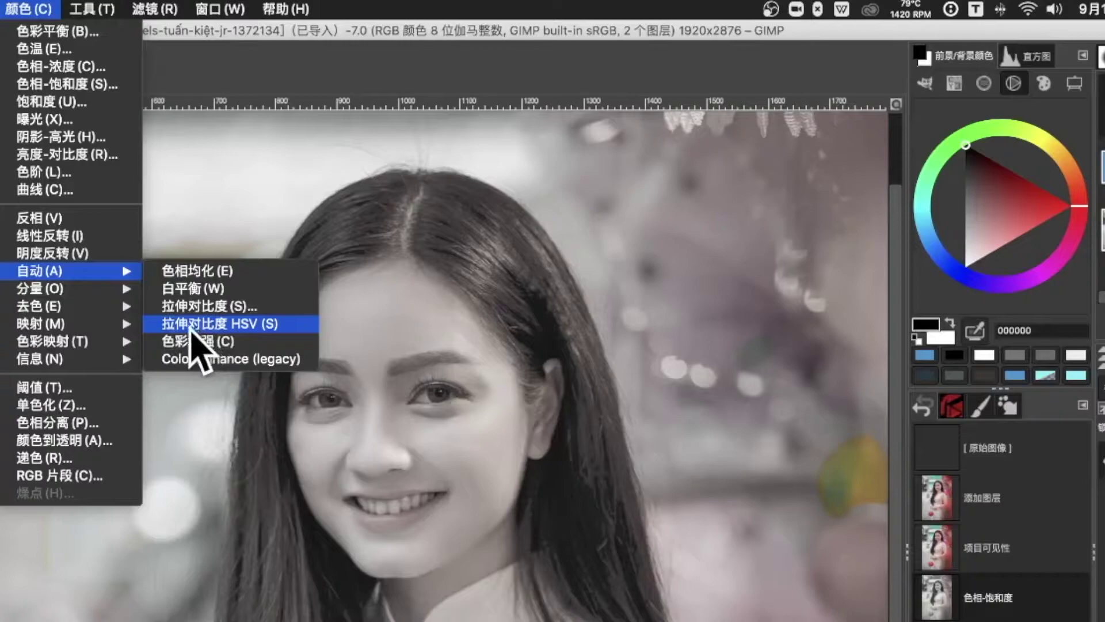
click(252, 327)
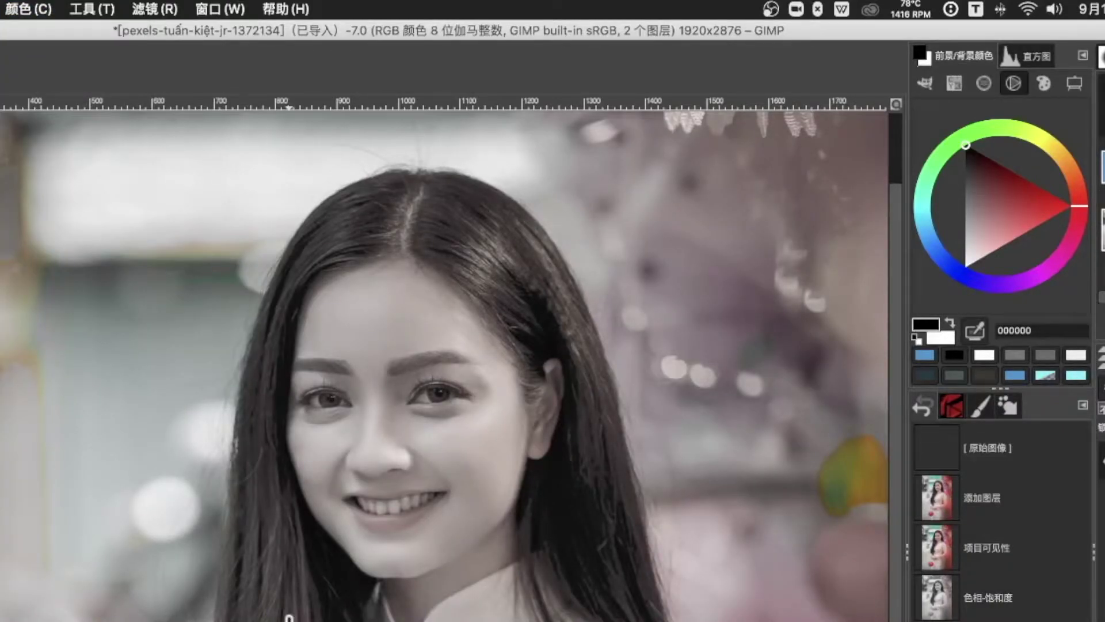
click(23, 9)
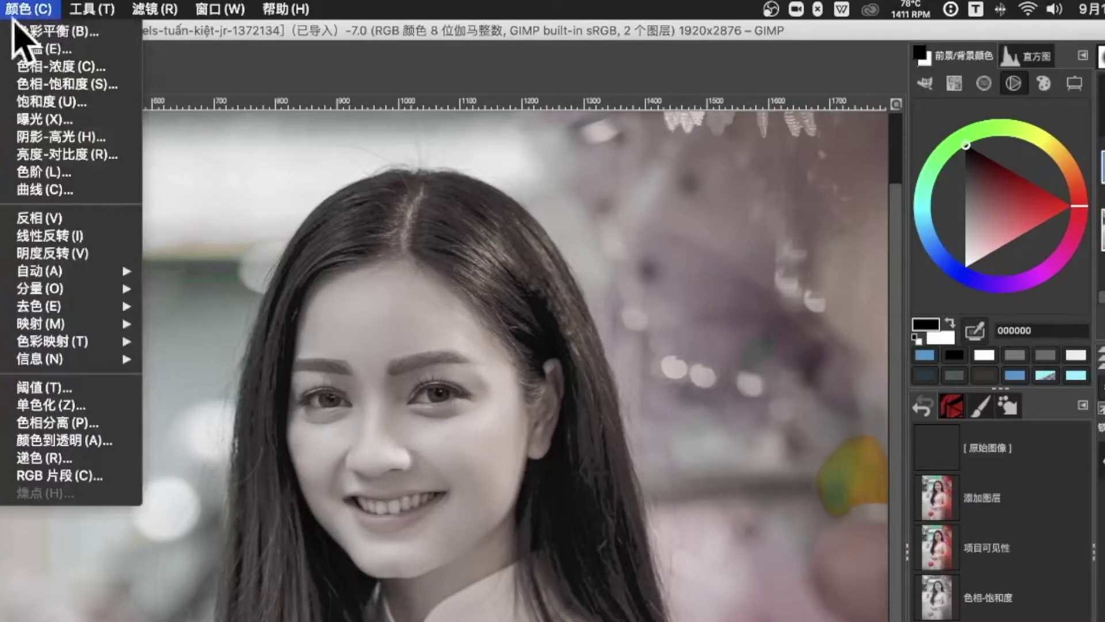
Move the Curves black point right and white point left, then open Color to Alpha
click(66, 186)
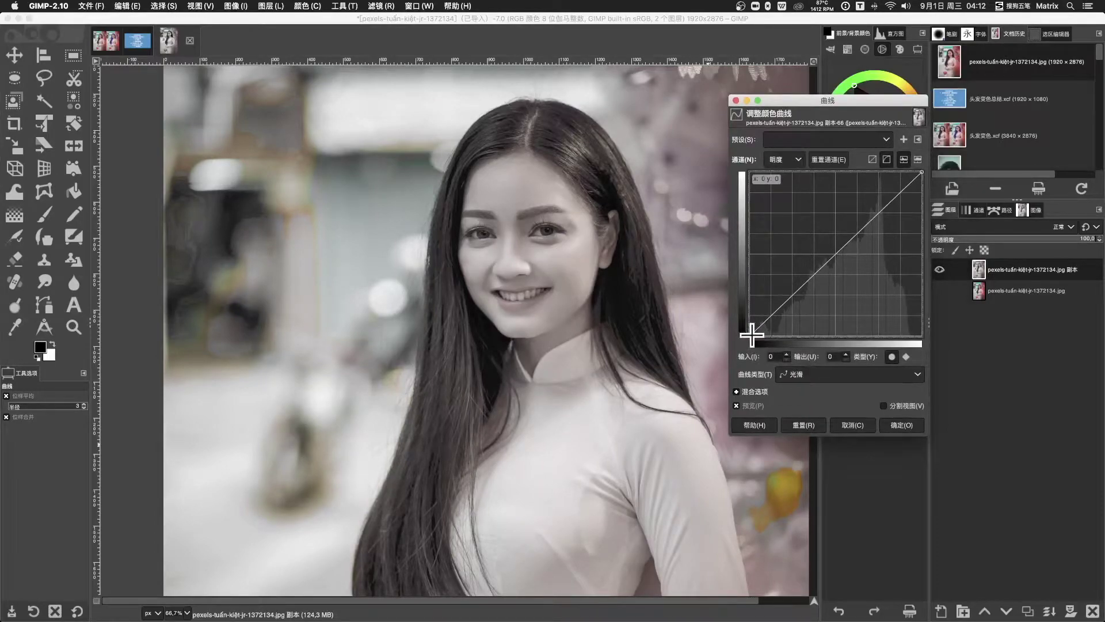
drag(752, 334, 785, 337)
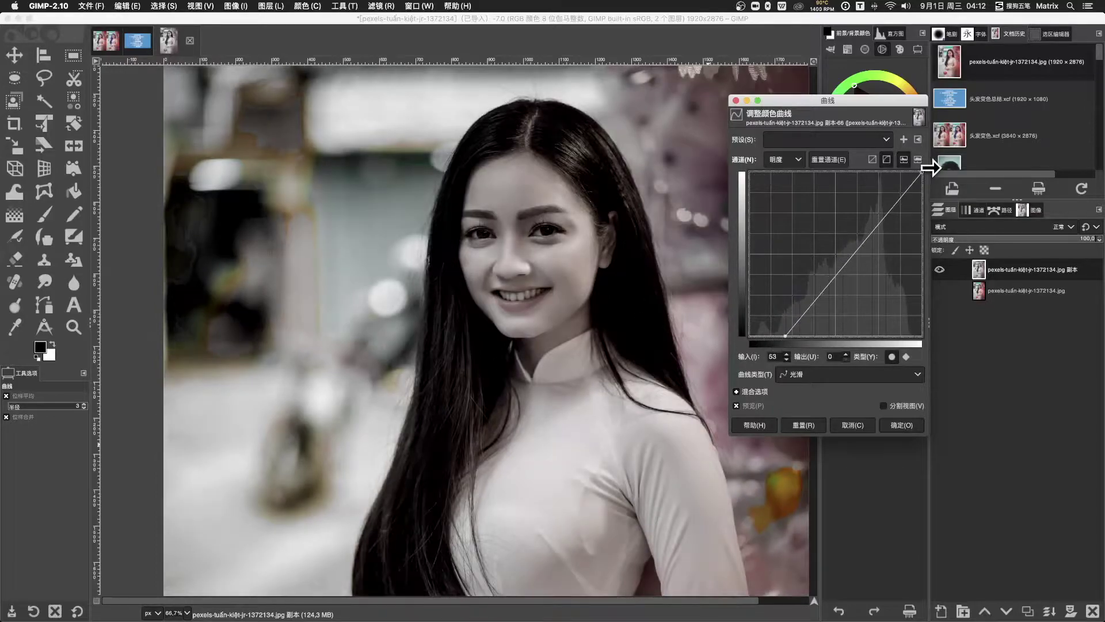
drag(919, 173, 893, 167)
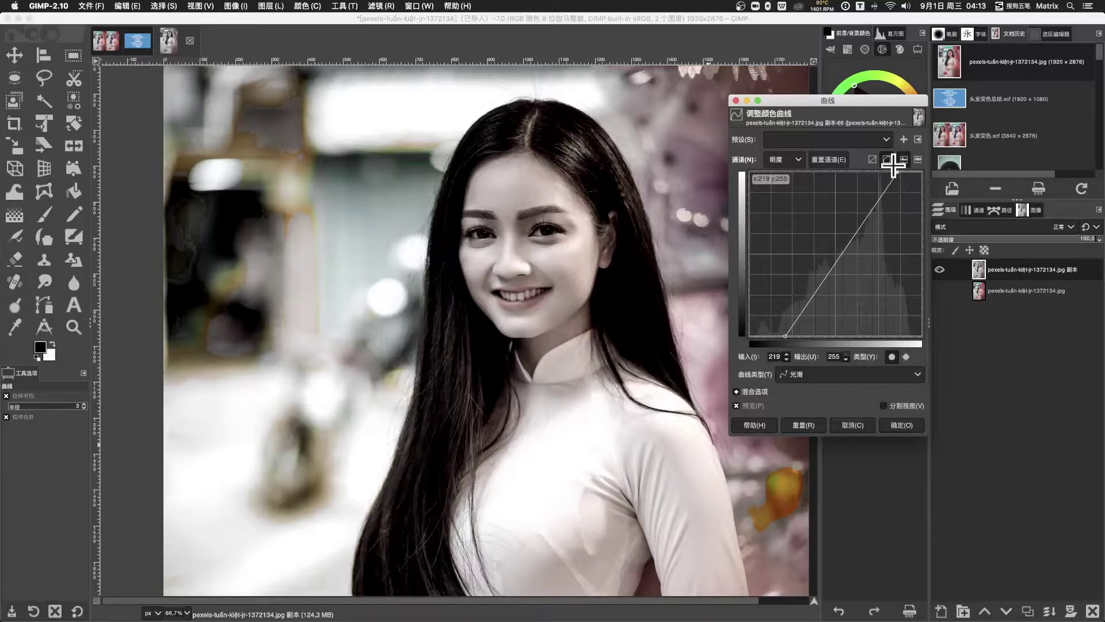
click(900, 423)
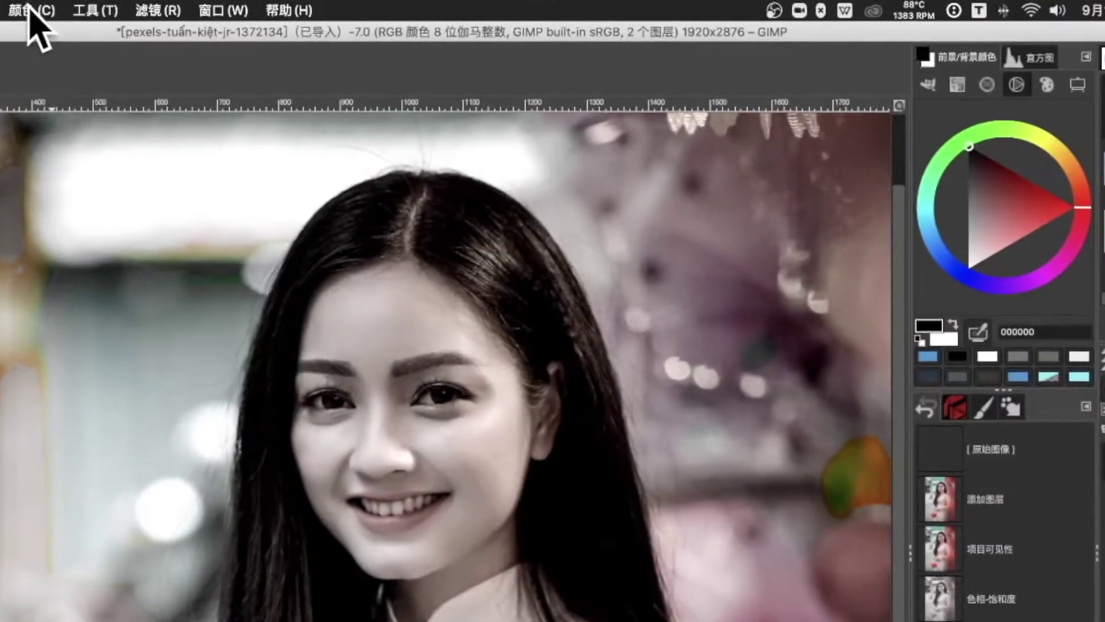
click(30, 10)
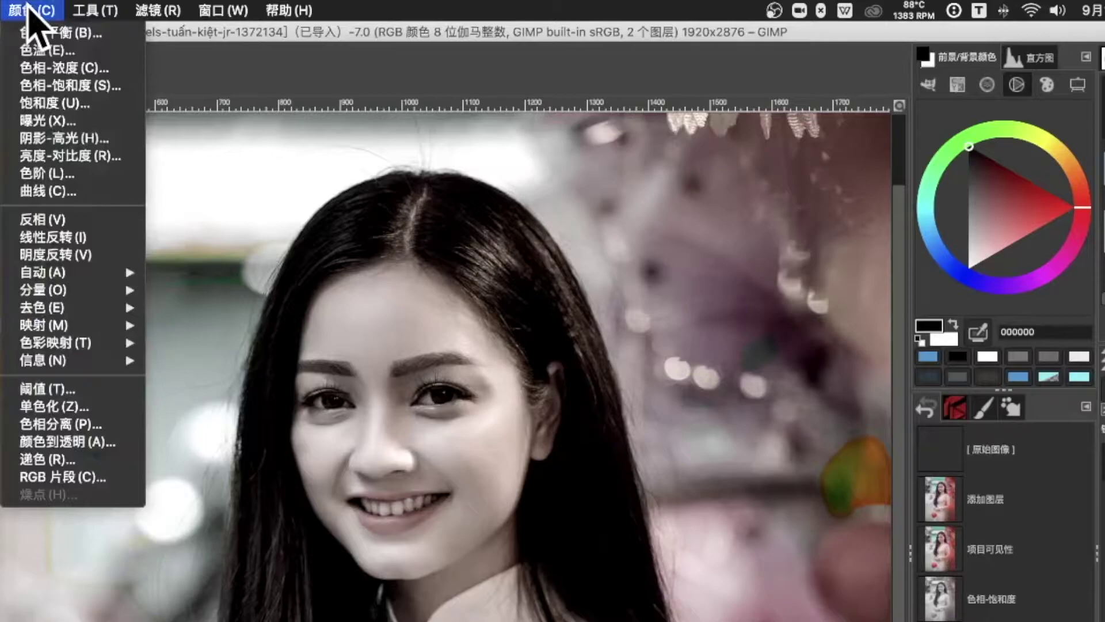
click(53, 444)
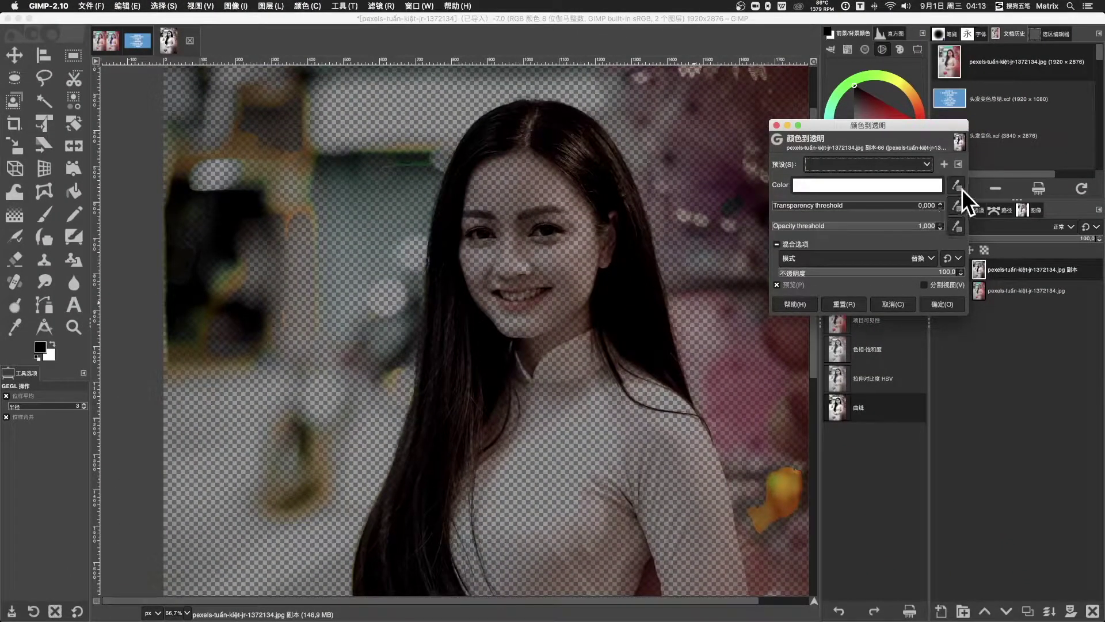
Apply Color to Alpha with mid-grey 5c5d5c as the colour made transparent
click(956, 185)
click(413, 221)
click(411, 215)
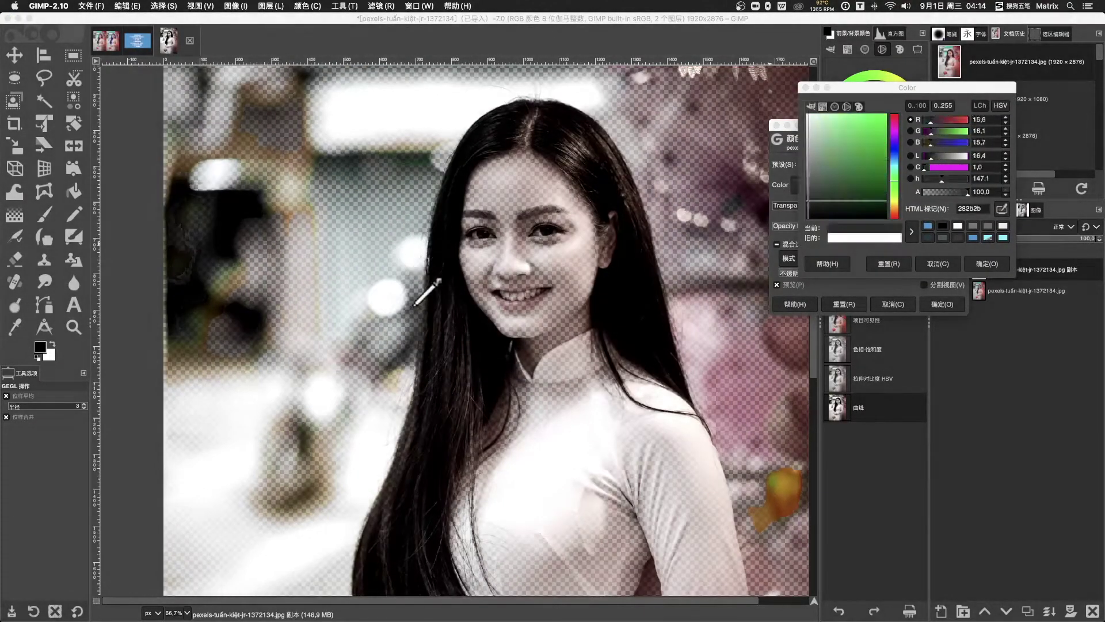
click(415, 305)
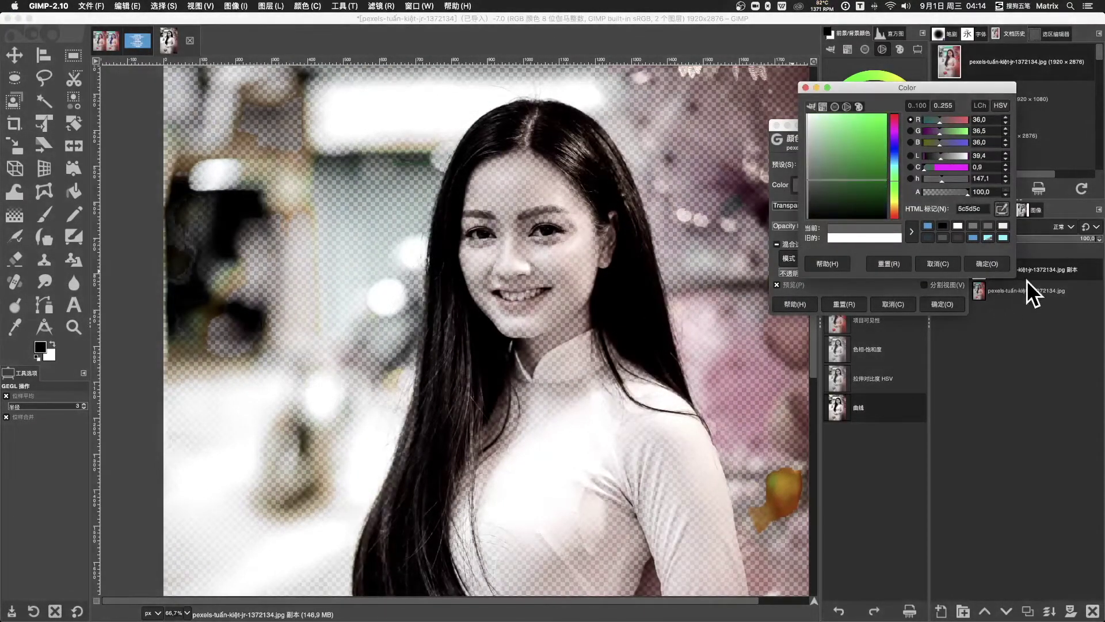
click(987, 265)
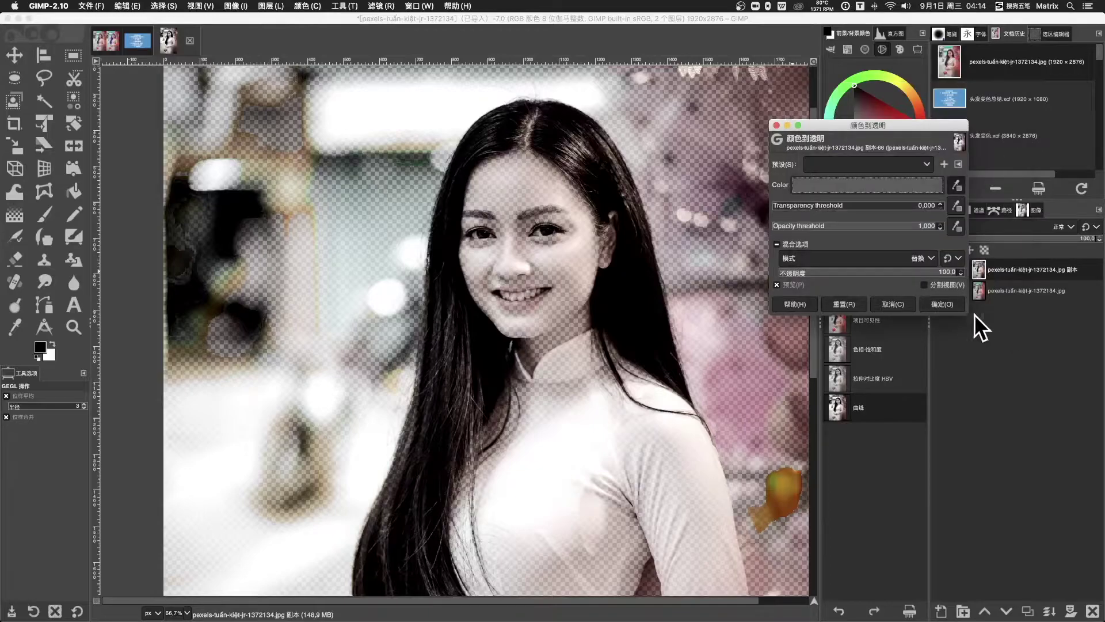
click(951, 302)
scroll(460, 214, down, 2)
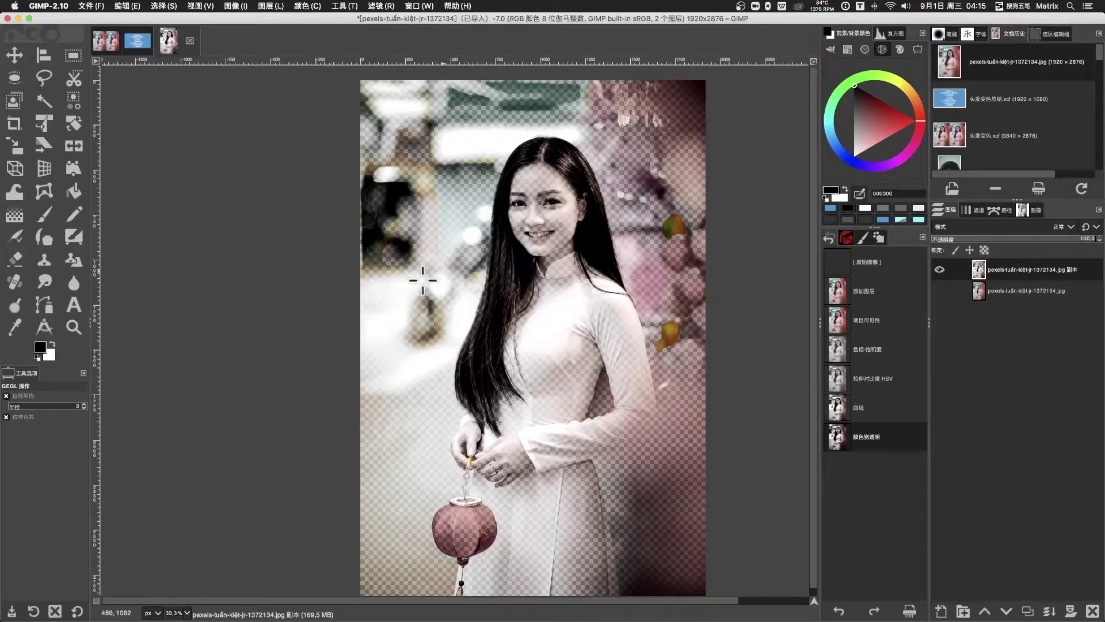
Free-select a rough outline around the hair, invert the selection and delete everything outside it
click(46, 80)
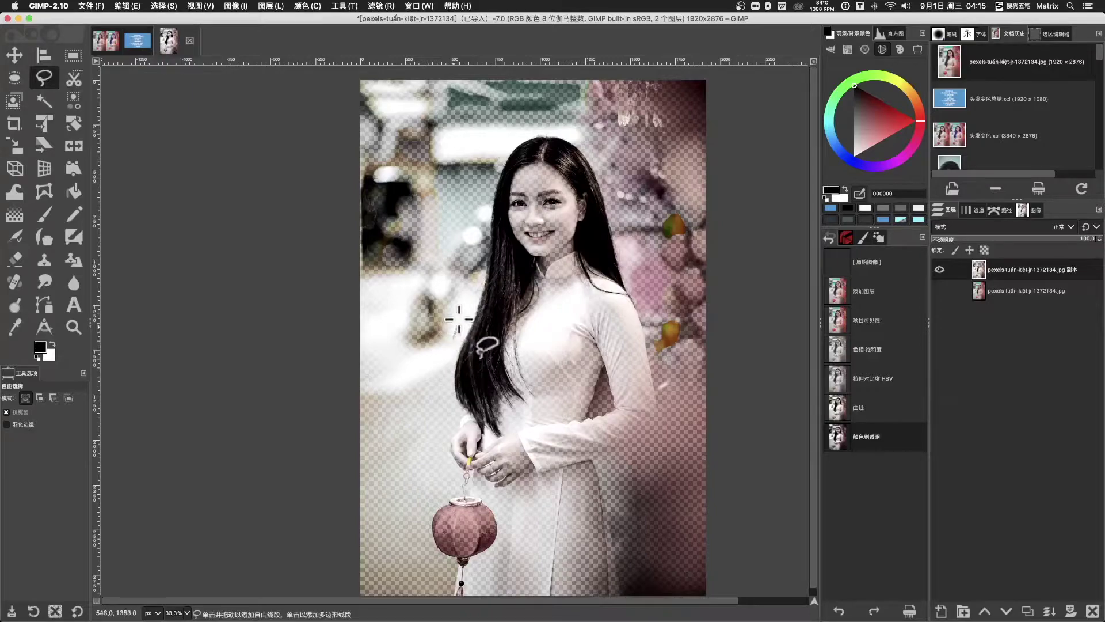
drag(459, 319, 543, 283)
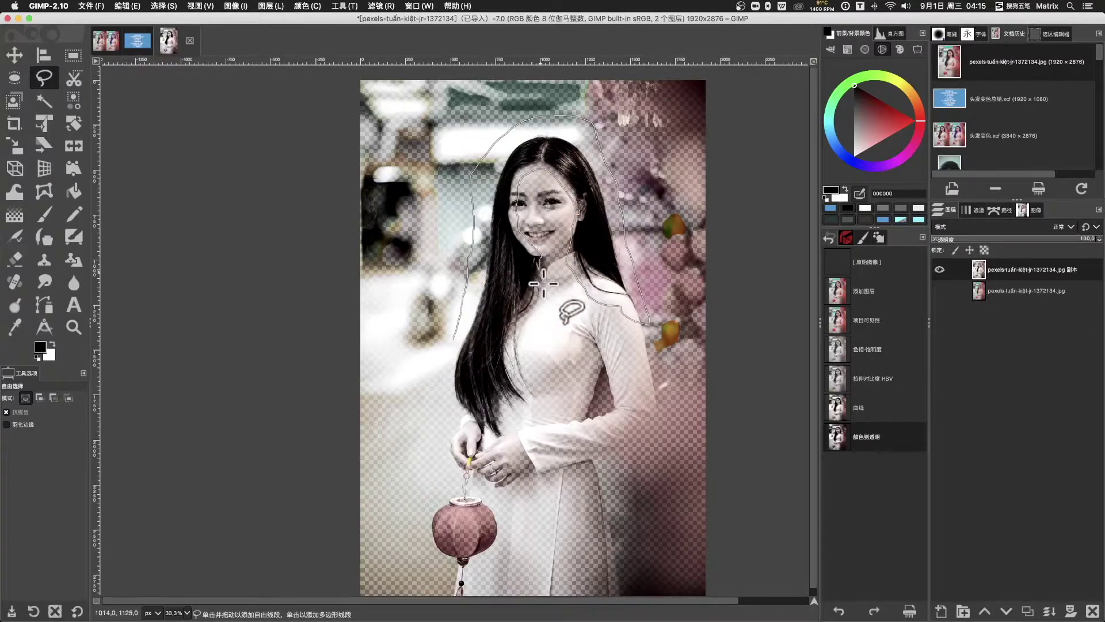
drag(543, 284, 458, 323)
key(Return)
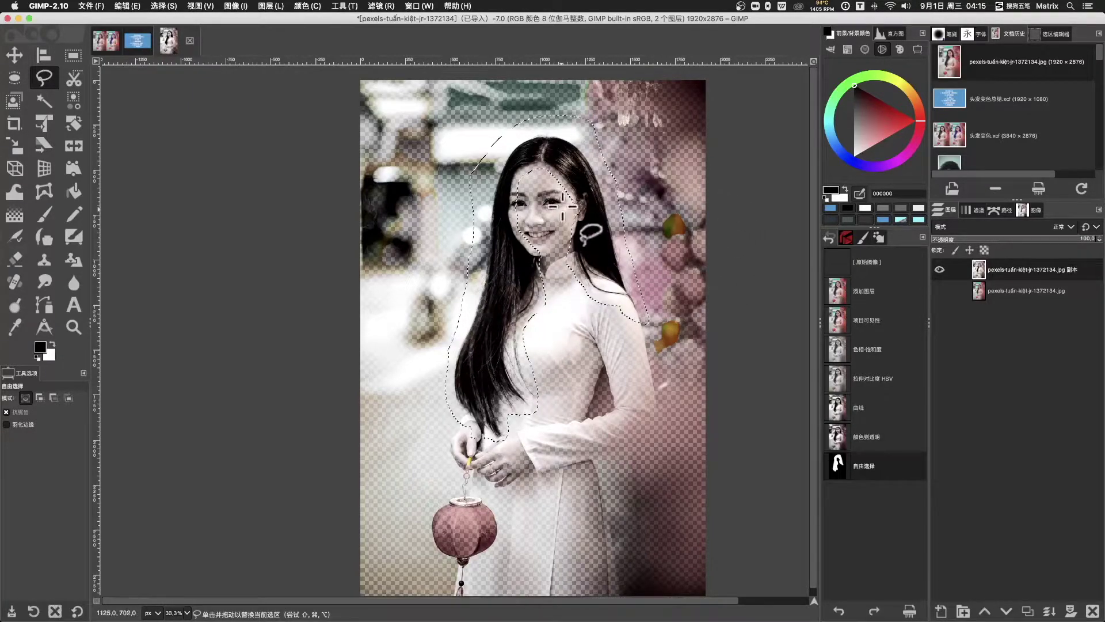
click(163, 6)
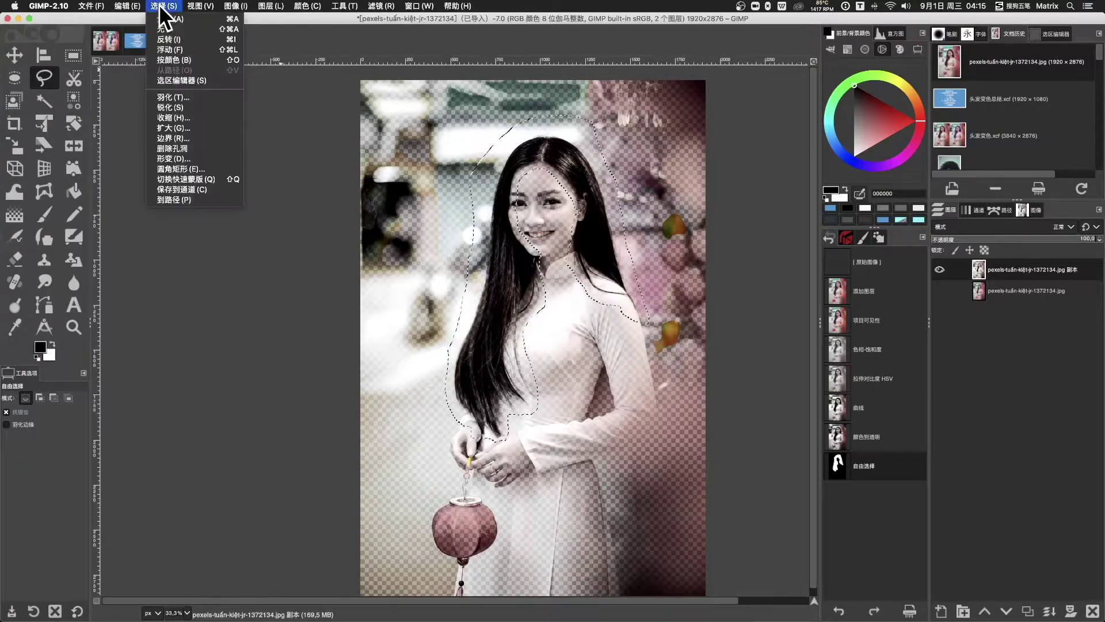
click(183, 38)
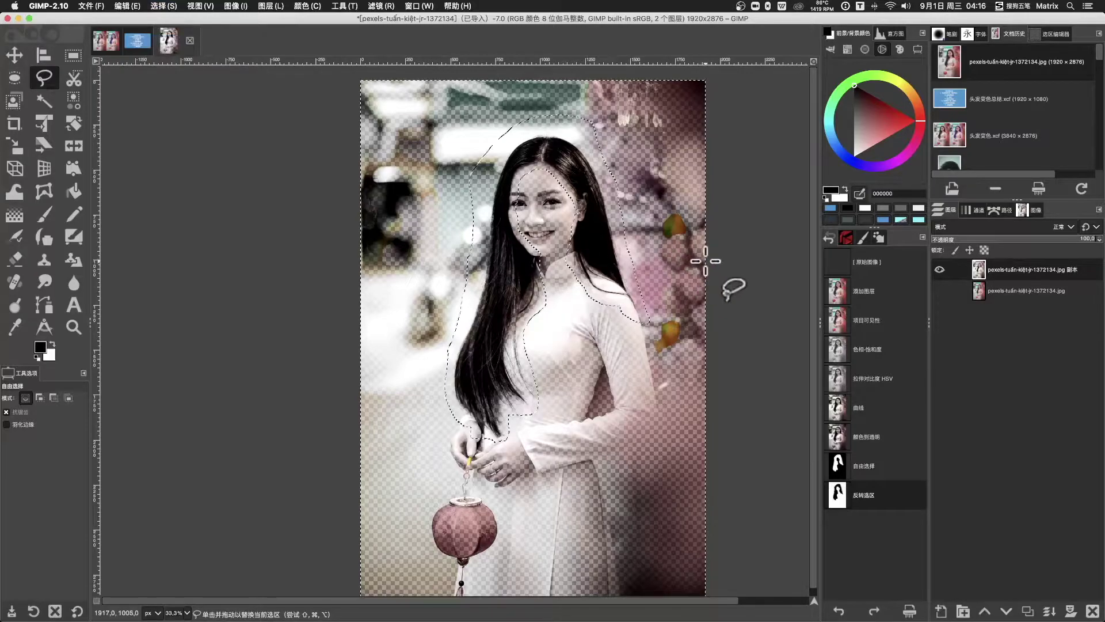
key(Delete)
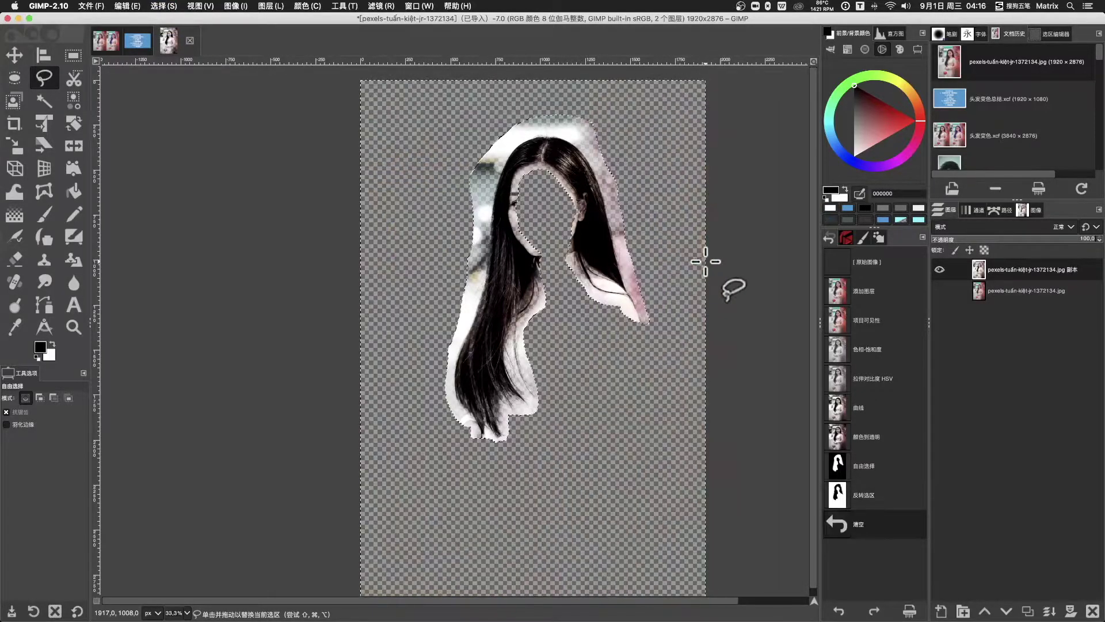
key(plus)
key(plus)
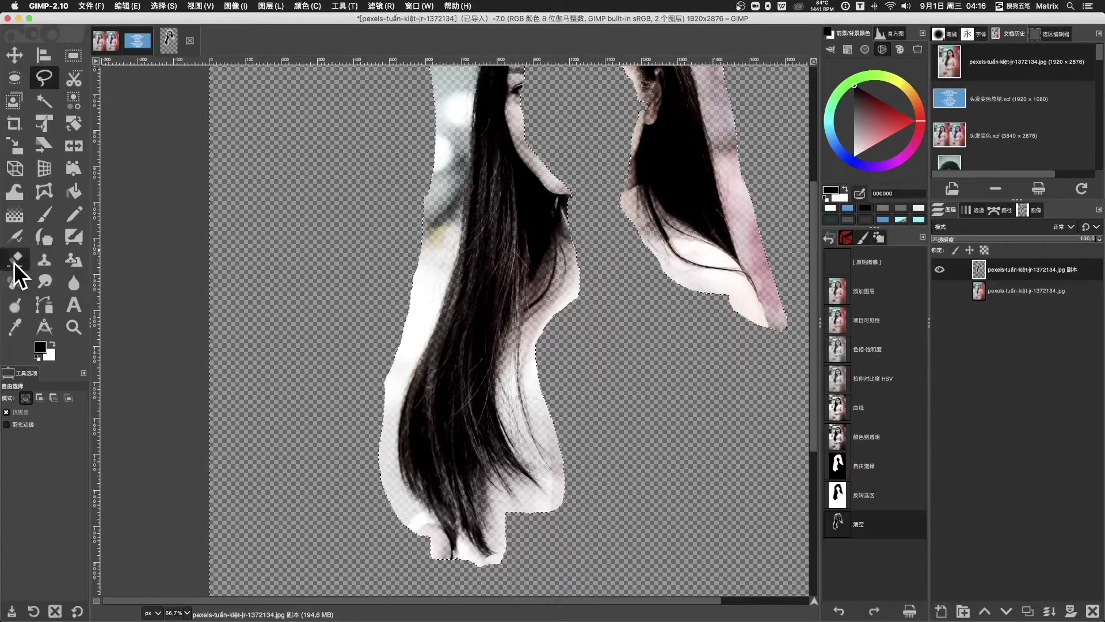
Erase a stray patch beside the hair with the Eraser, then invert the selection back to the hair
click(15, 261)
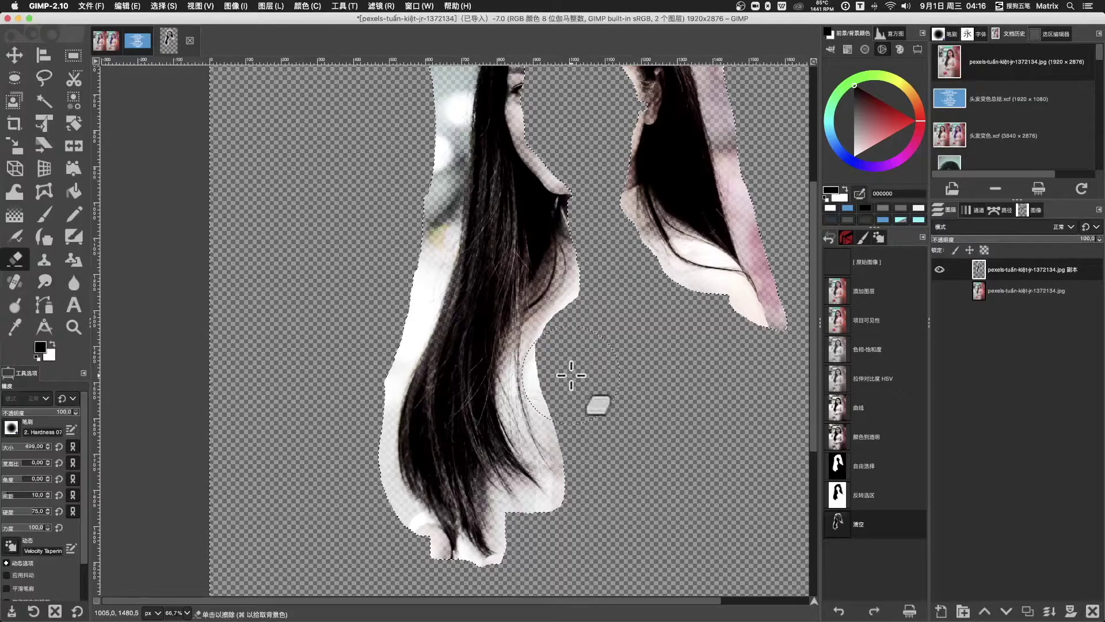
click(571, 376)
click(167, 5)
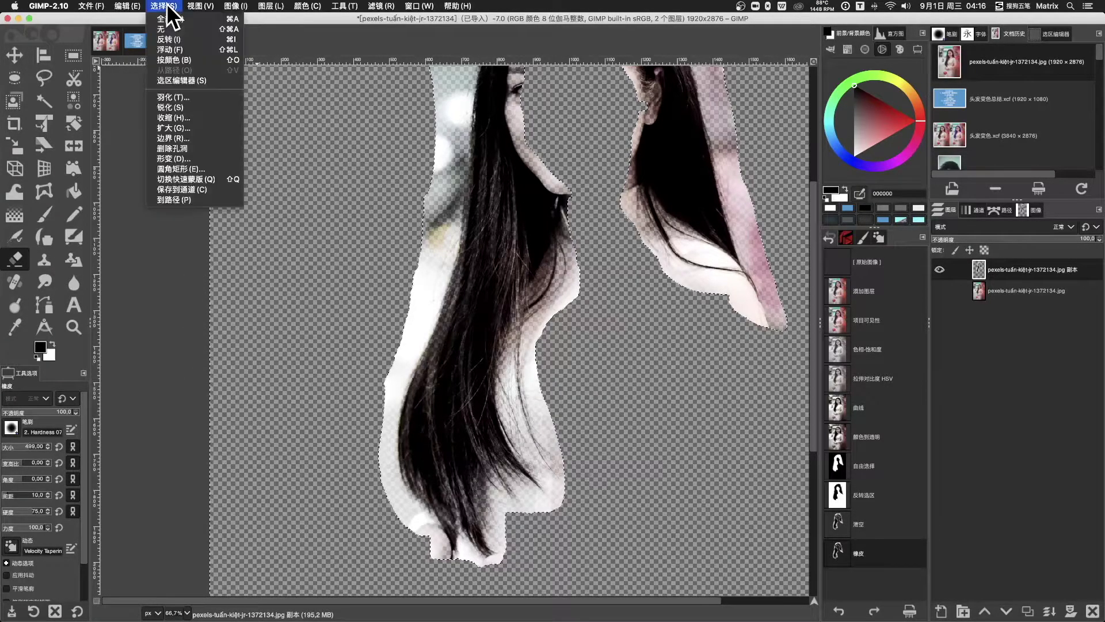
click(183, 40)
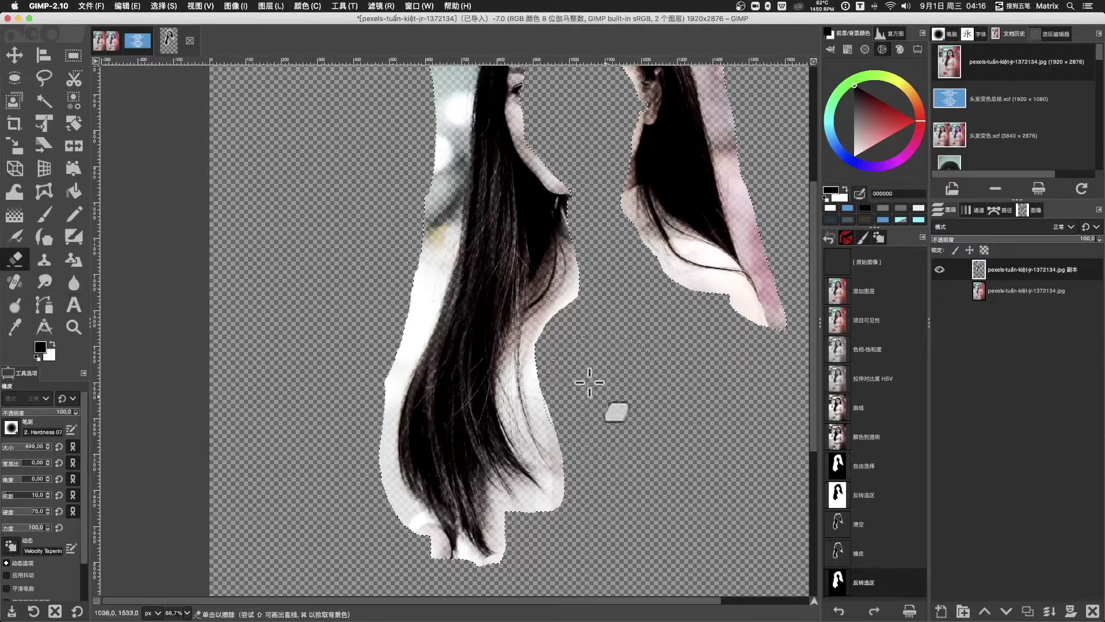
scroll(624, 402, down, 5)
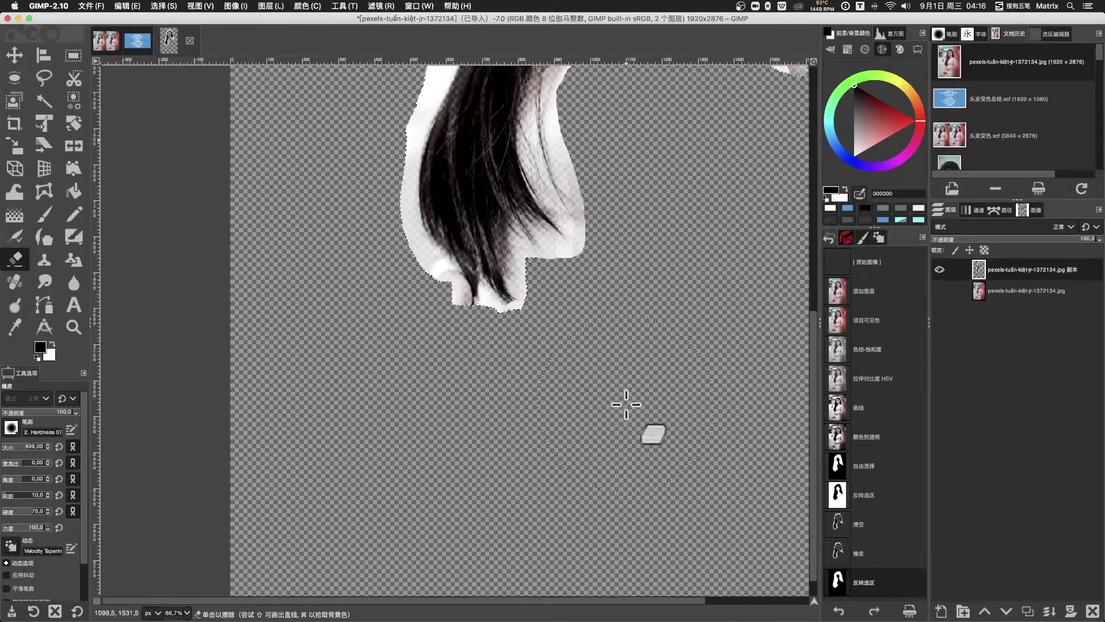
scroll(600, 369, up, 1)
scroll(597, 357, up, 1)
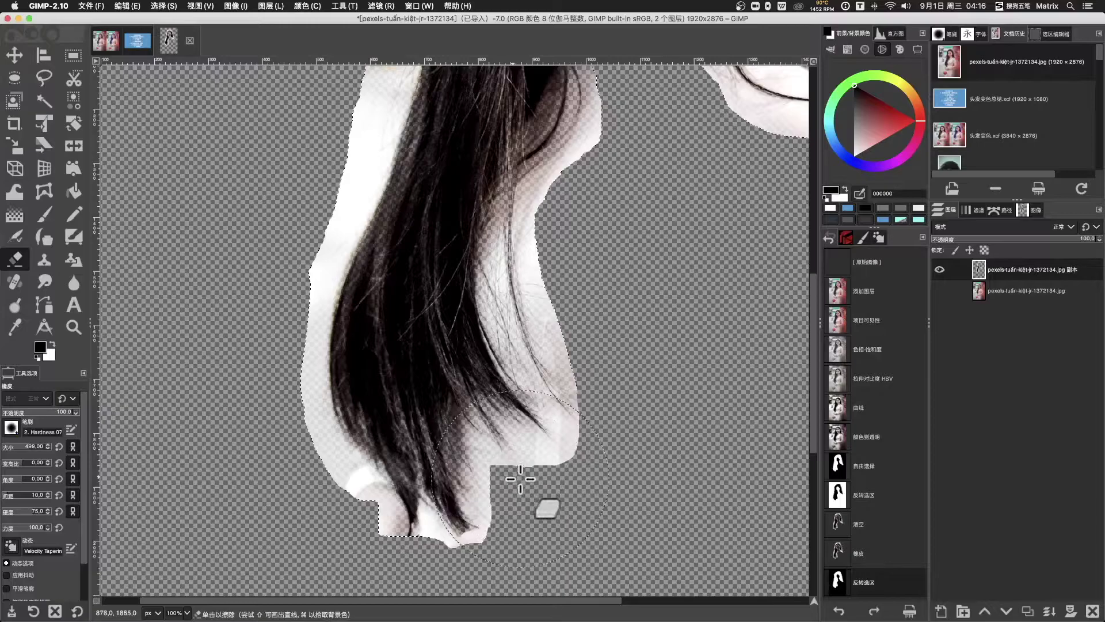
Erase the white fringe along the sides of the hair
drag(541, 473, 439, 563)
drag(356, 518, 296, 375)
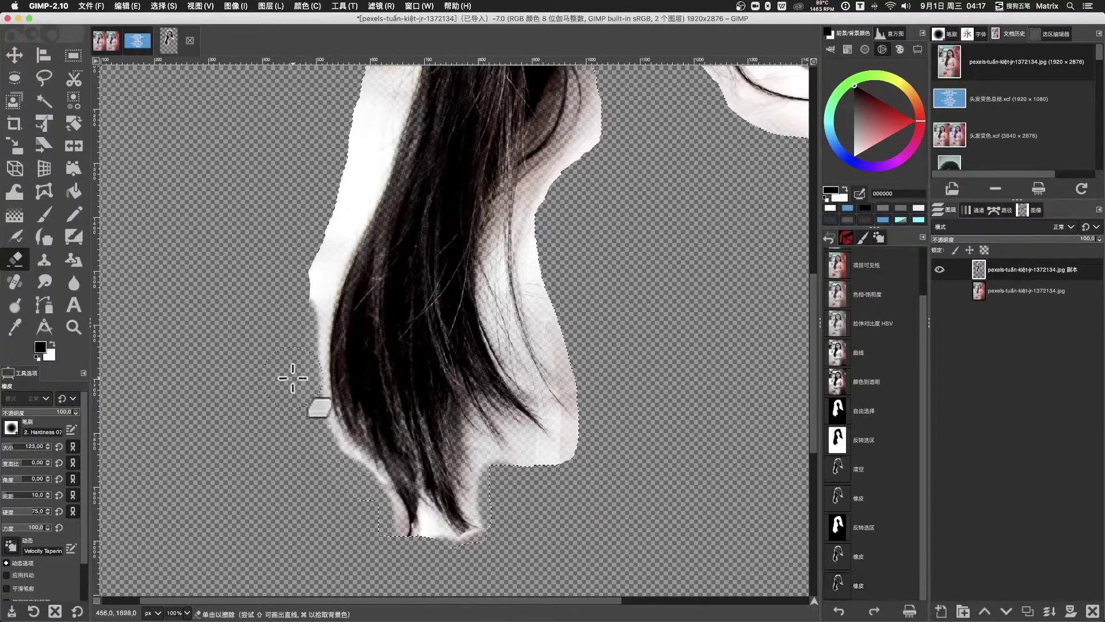
scroll(295, 375, up, 1)
mouse_move(345, 425)
mouse_down()
mouse_move(375, 525)
mouse_move(328, 336)
mouse_move(390, 178)
mouse_up()
scroll(390, 178, up, 2)
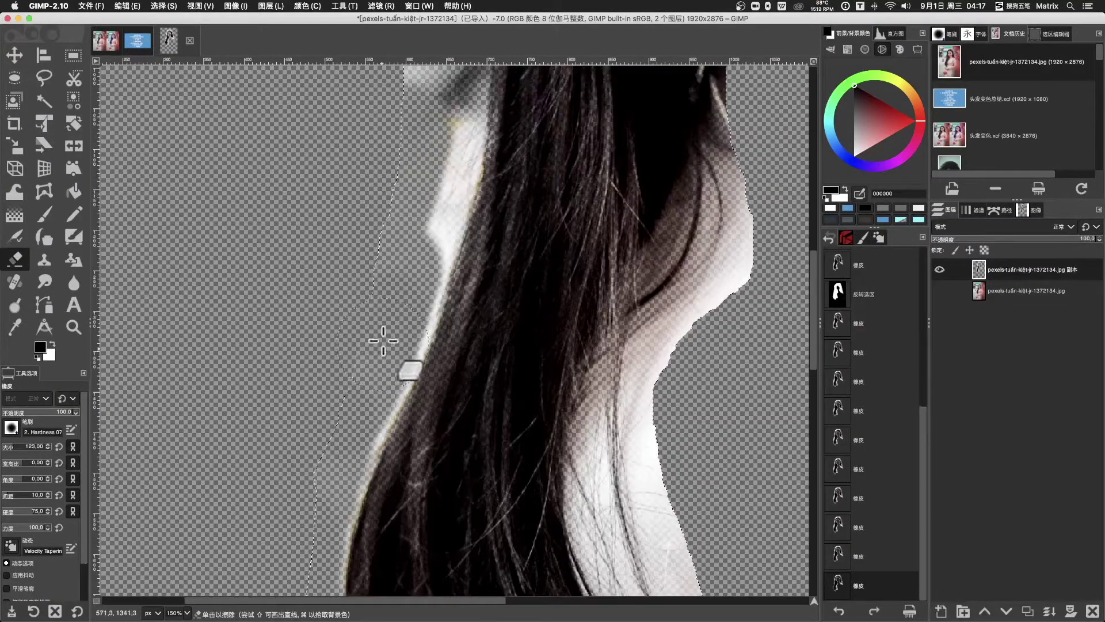
scroll(439, 197, up, 2)
drag(382, 333, 458, 172)
scroll(458, 172, up, 2)
scroll(458, 172, up, 2)
scroll(458, 278, up, 2)
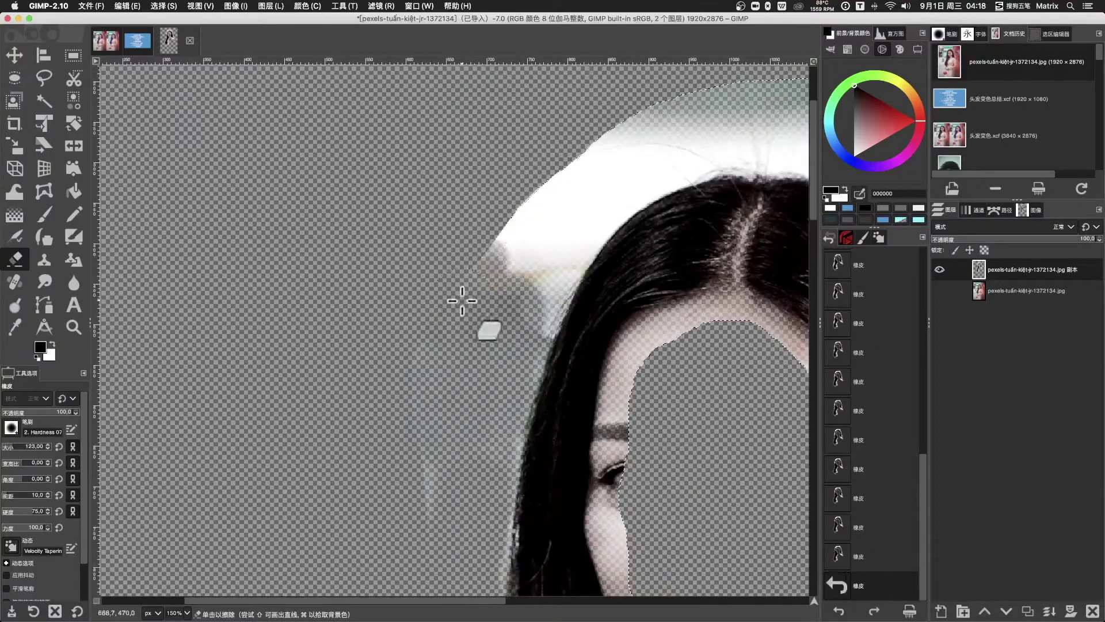
scroll(459, 296, up, 2)
scroll(458, 295, right, 2)
Erase the white halo above and around the top of the hair
mouse_move(370, 364)
mouse_down()
mouse_move(608, 291)
mouse_move(585, 267)
mouse_up()
scroll(585, 266, down, 2)
scroll(585, 266, right, 2)
scroll(649, 346, down, 2)
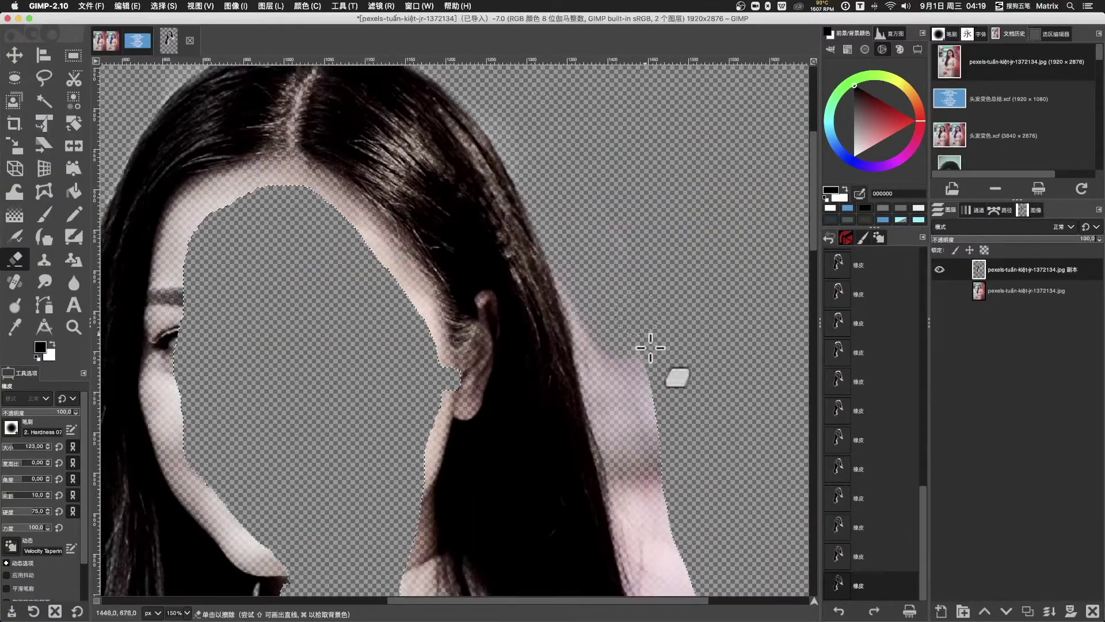
scroll(633, 449, down, 2)
scroll(638, 362, down, 2)
drag(638, 362, 505, 419)
scroll(301, 234, up, 3)
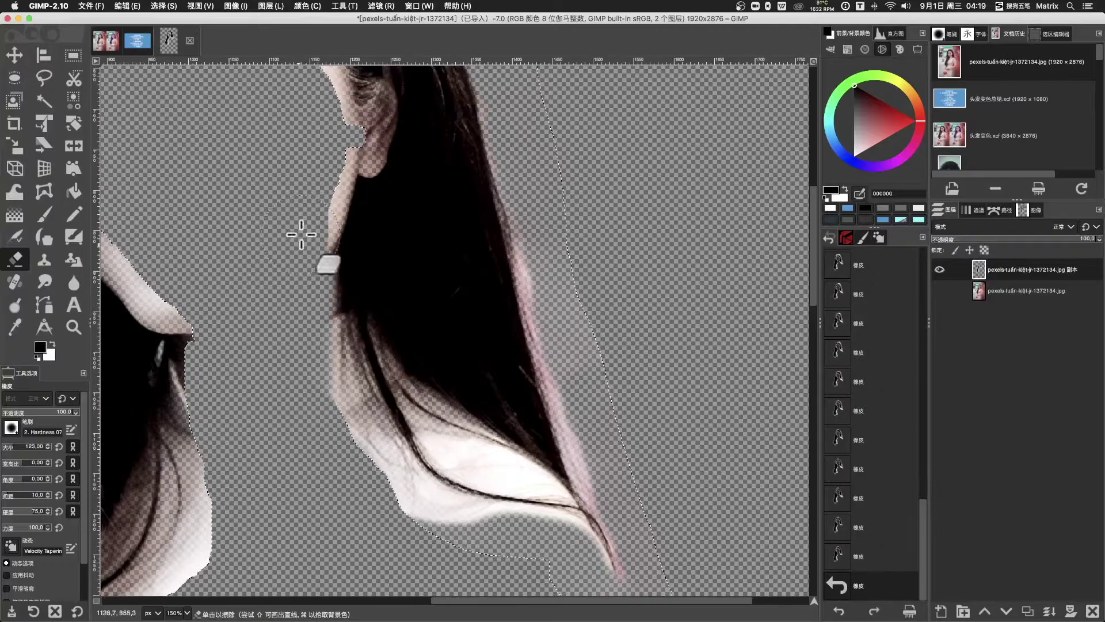
scroll(365, 382, up, 3)
With a smaller eraser brush, remove the pink halo along the face edge, then restore the brush size
key(bracketleft)
drag(339, 351, 241, 247)
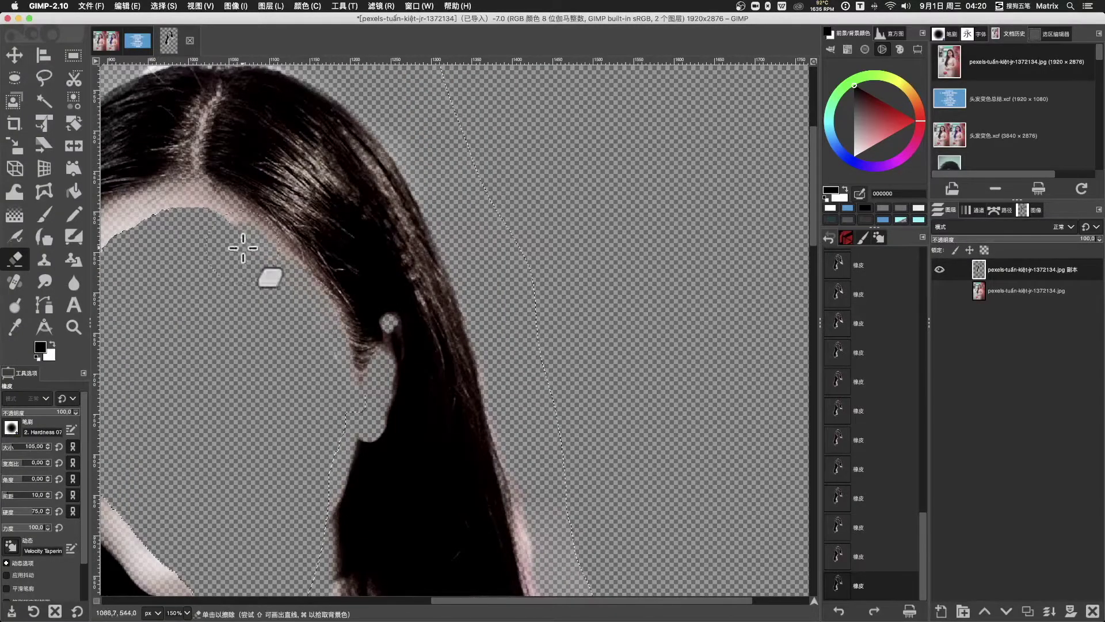
scroll(242, 247, left, 3)
scroll(283, 370, down, 2)
key(bracketright)
scroll(424, 520, down, 3)
scroll(510, 365, down, 3)
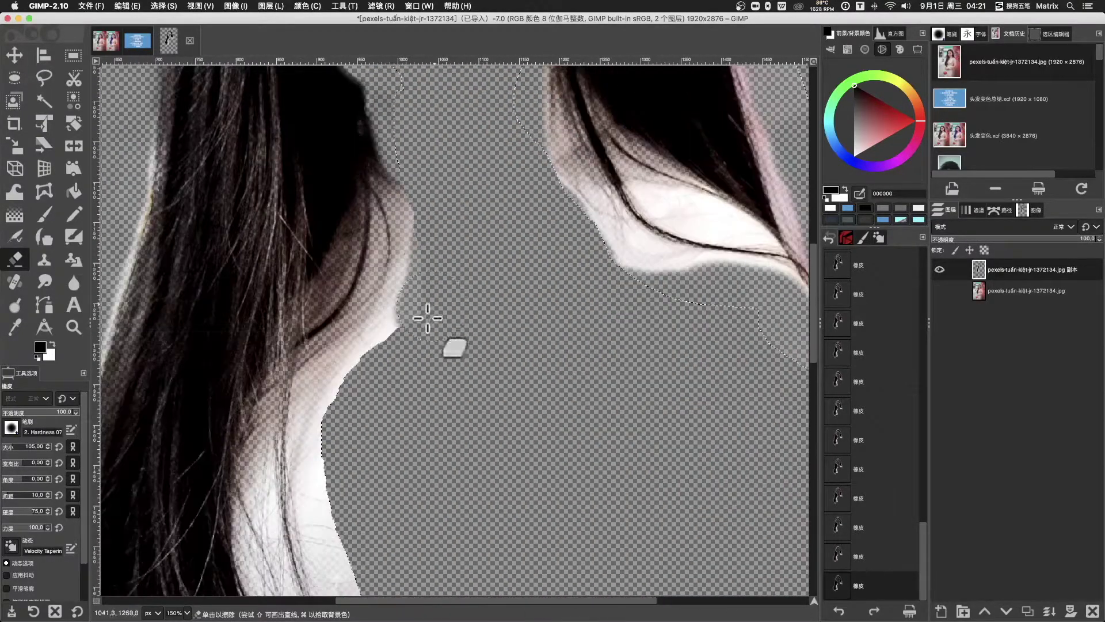
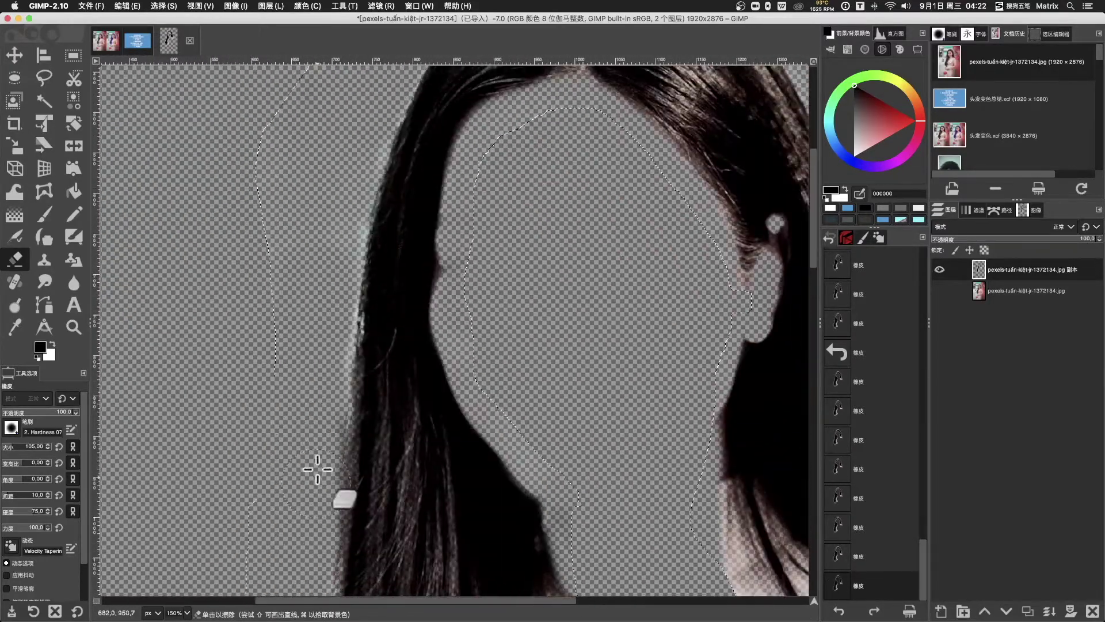
Make the hair layer's white fringes transparent with Color to Alpha (white), then select none
scroll(549, 351, down, 2)
scroll(548, 351, up, 1)
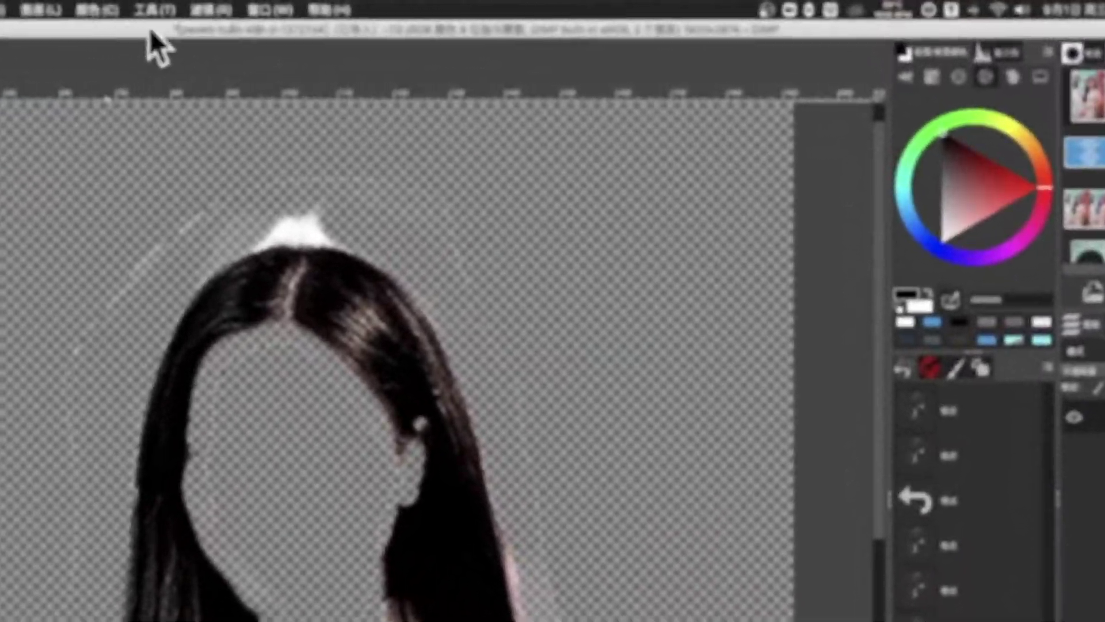
click(309, 7)
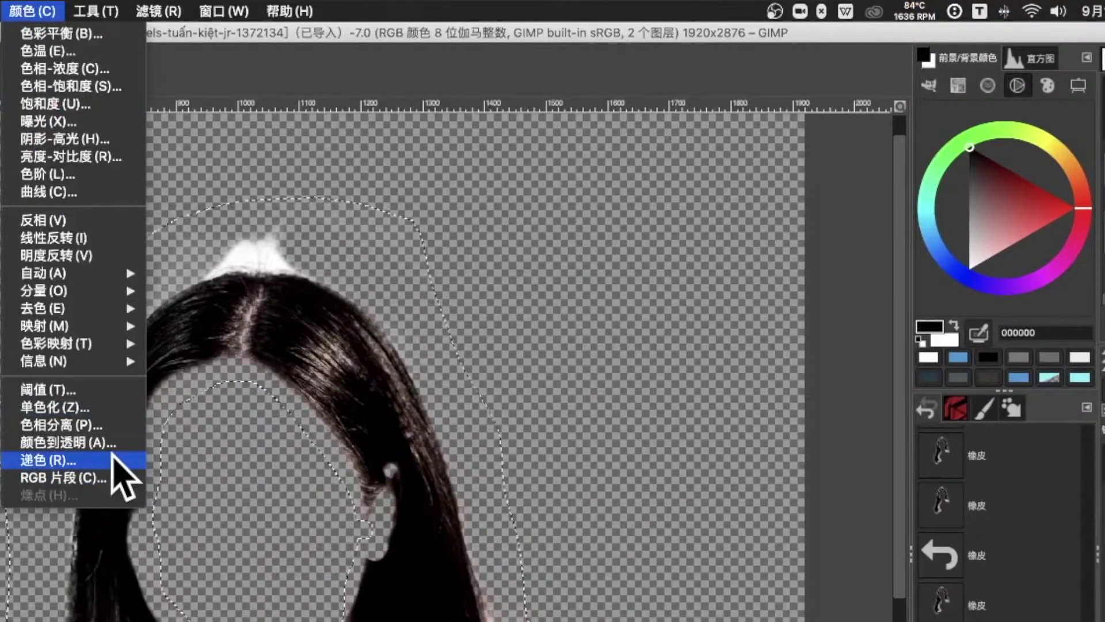
click(92, 443)
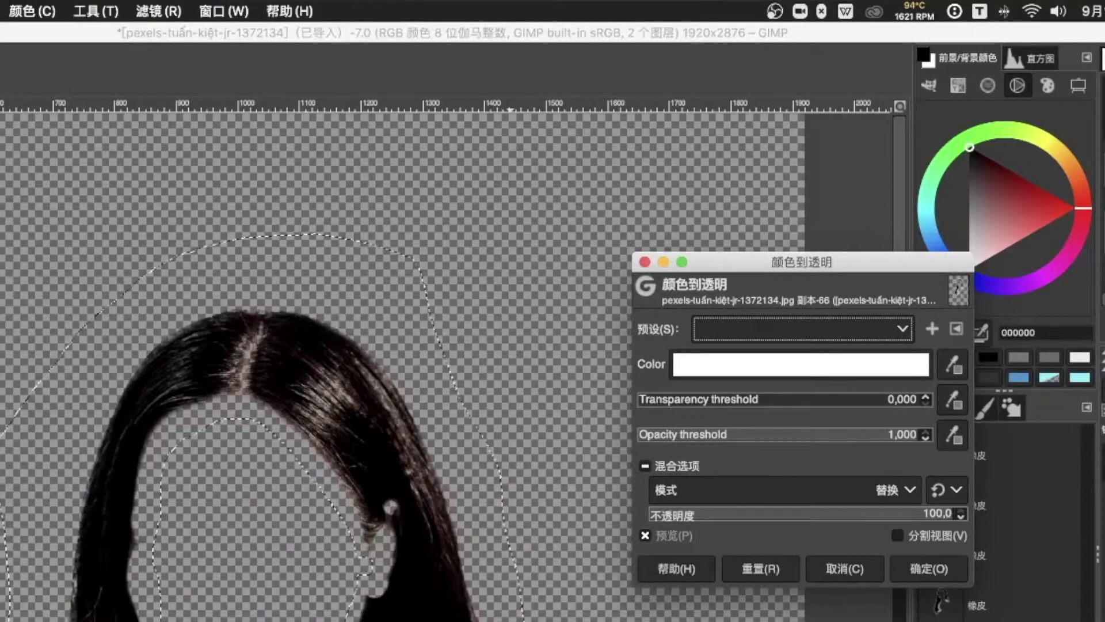
key(Return)
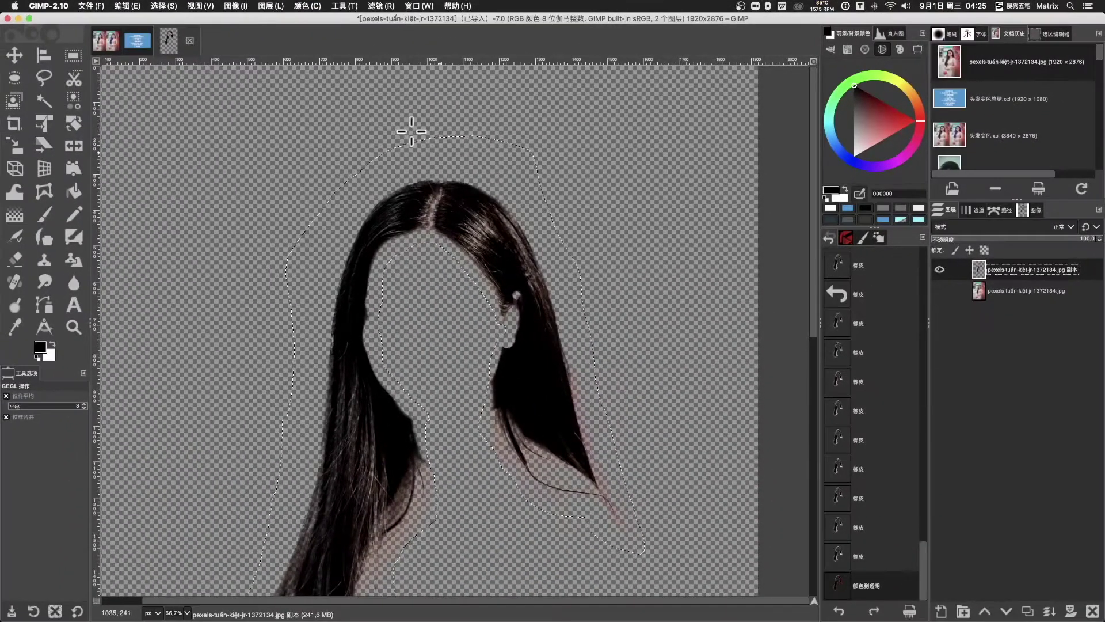
click(163, 6)
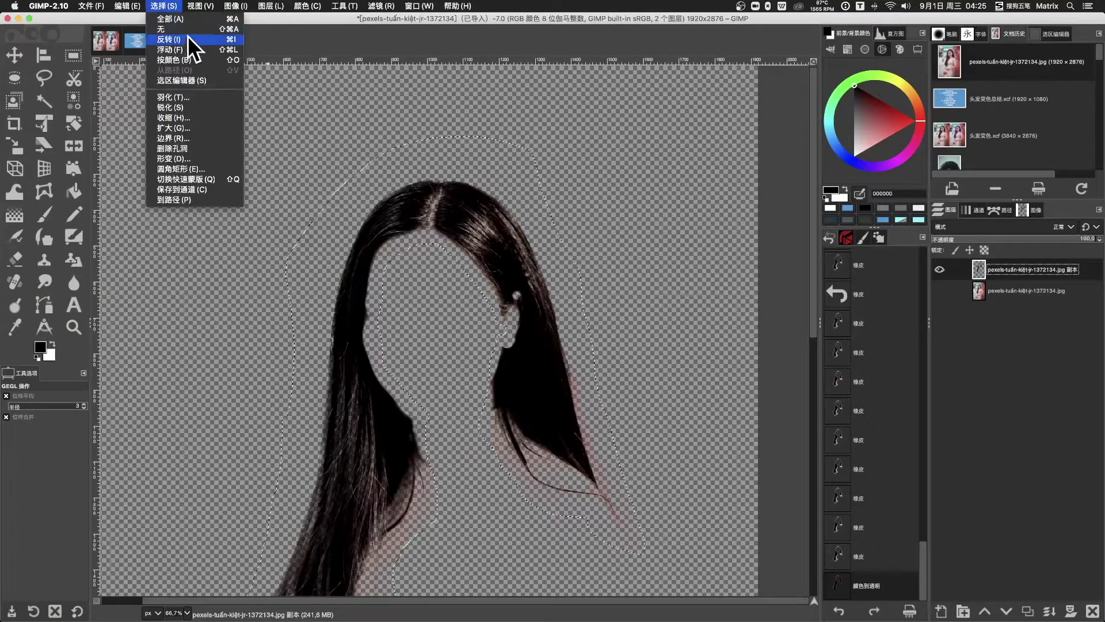
click(181, 30)
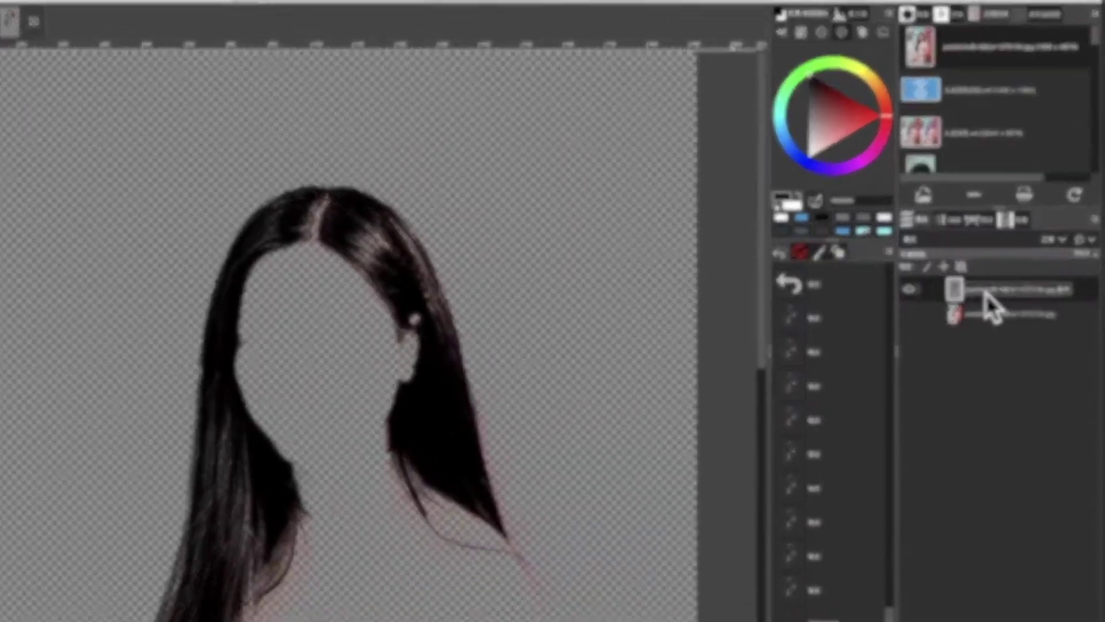
Load the hair layer's Alpha to Selection, show the original photo layer and hide the hair layer
right_click(1005, 272)
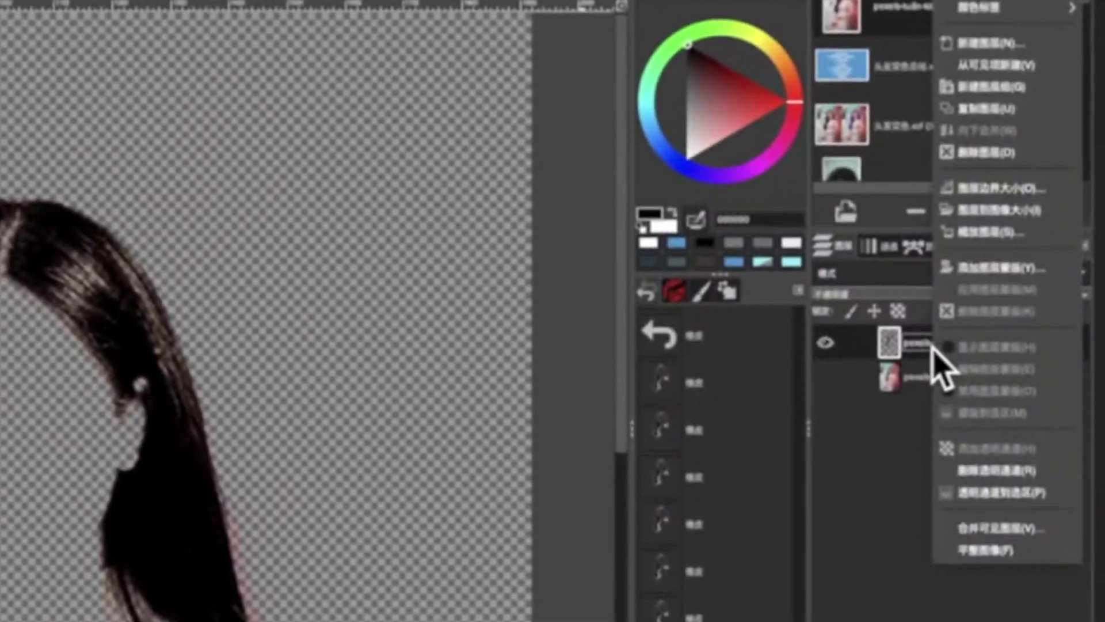
click(978, 512)
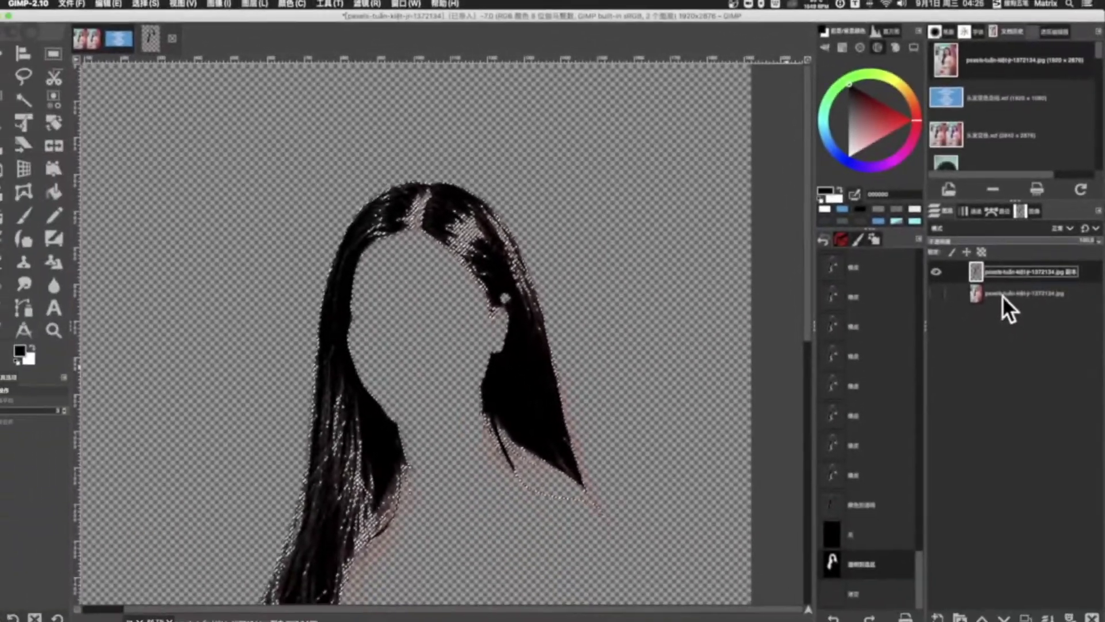
click(1004, 292)
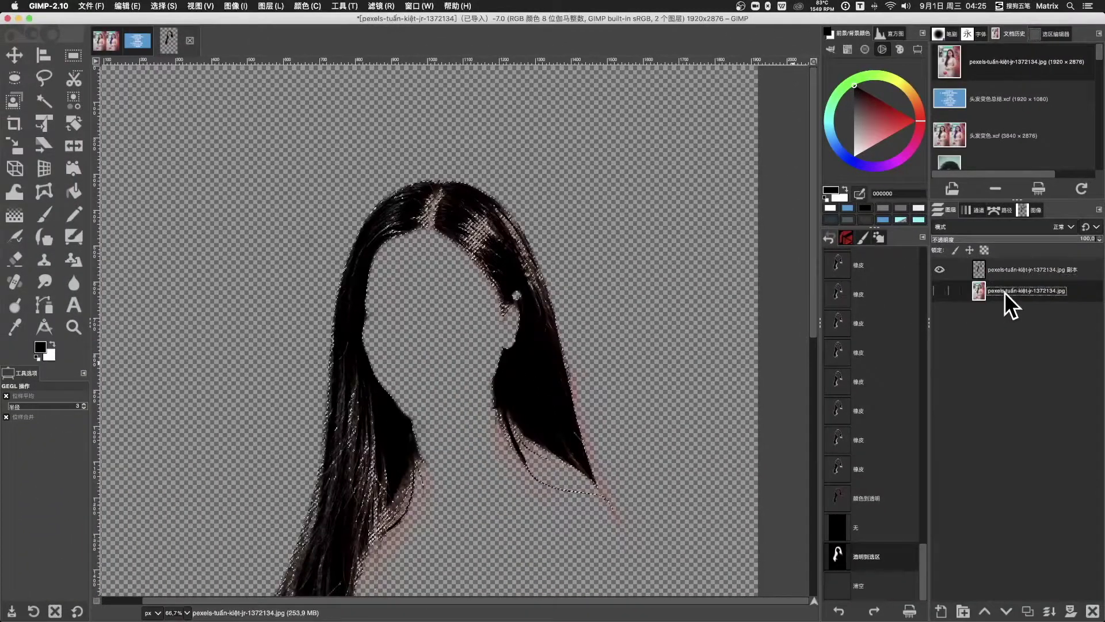
click(939, 291)
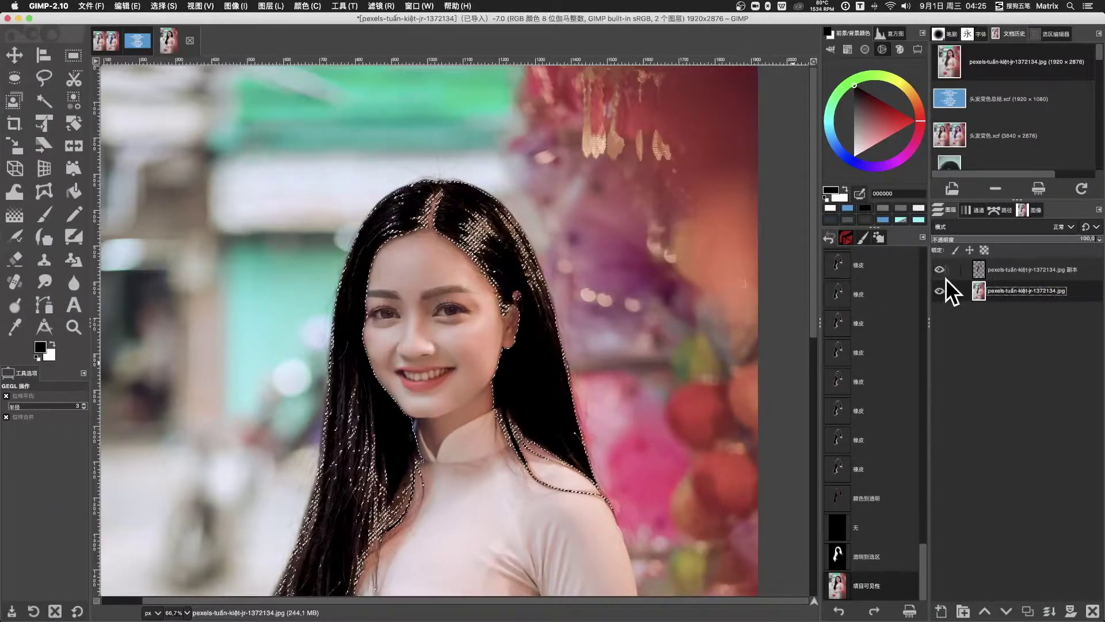
click(939, 270)
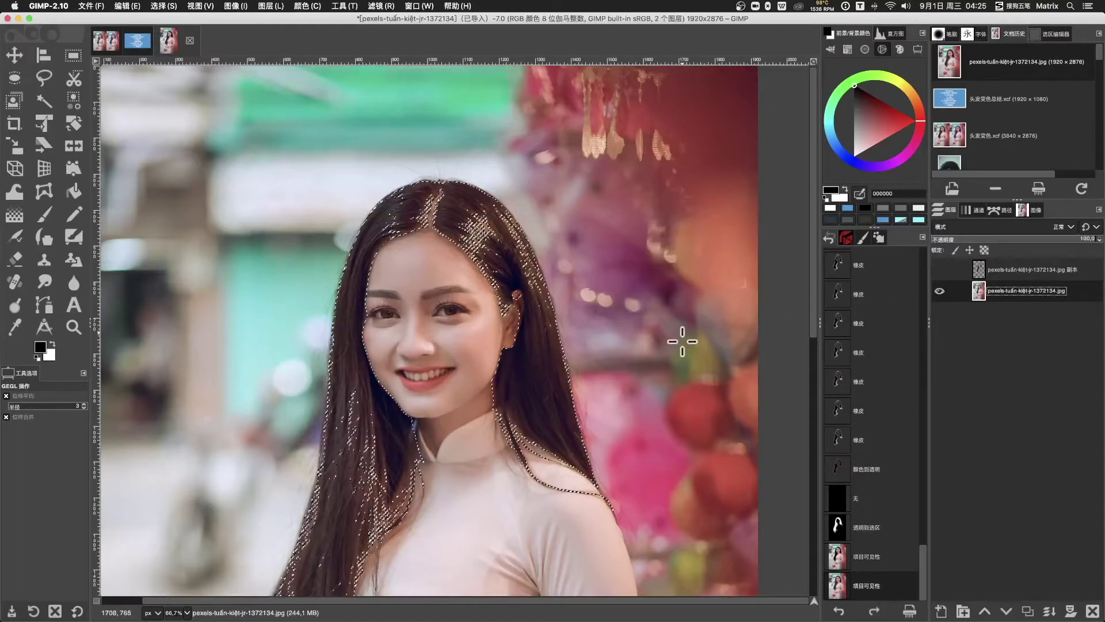
Duplicate the original photo layer and hide the original, leaving the copy visible
scroll(684, 341, down, 4)
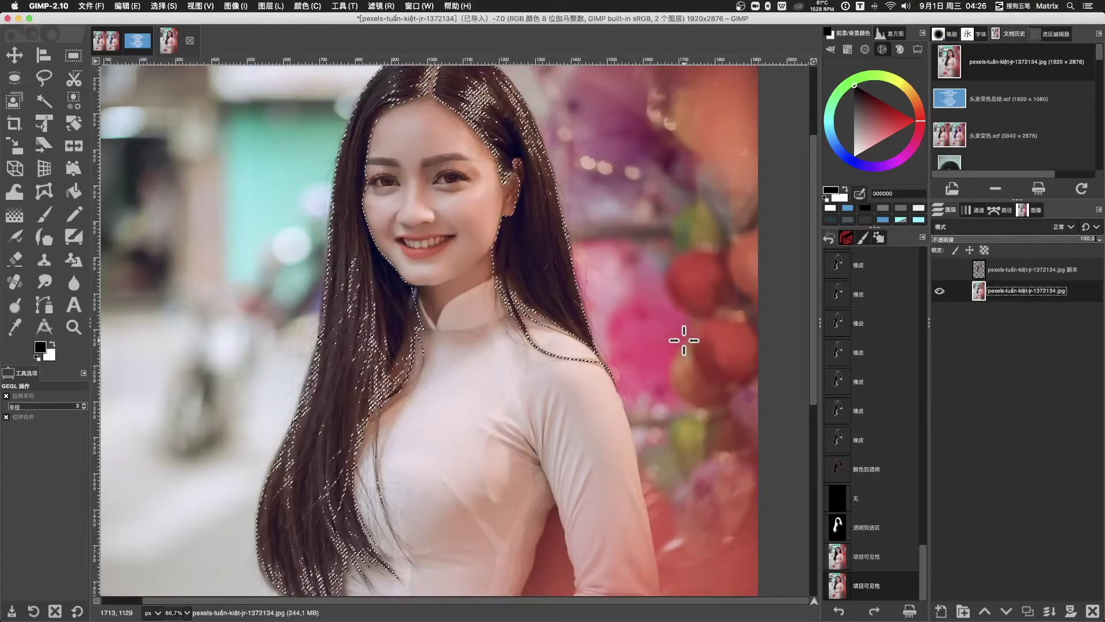
scroll(683, 340, up, 4)
scroll(684, 340, down, 4)
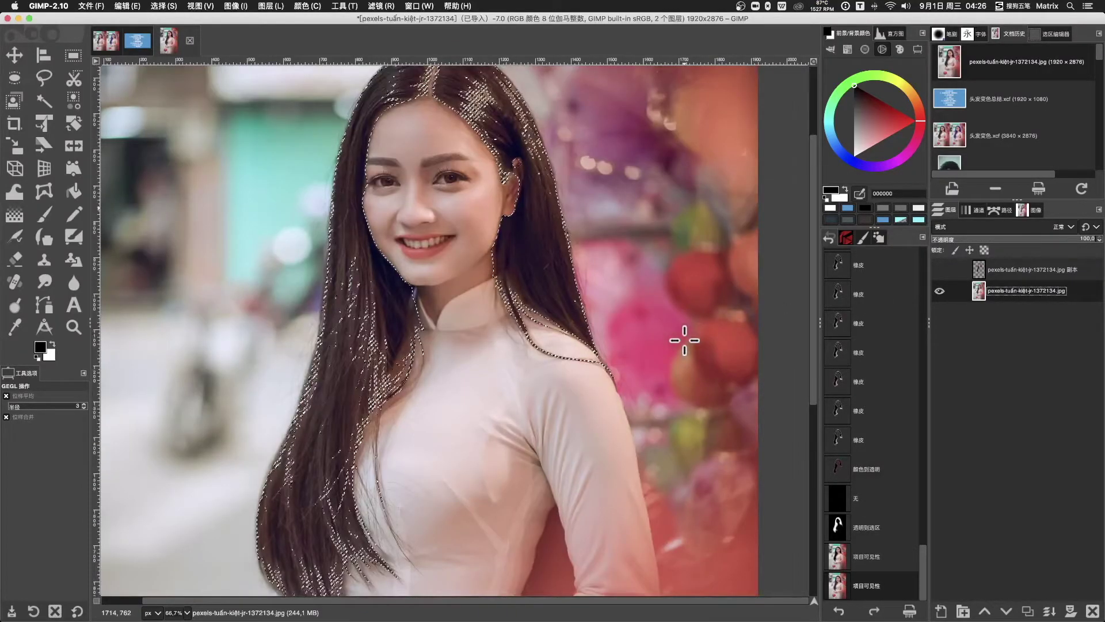
click(1033, 609)
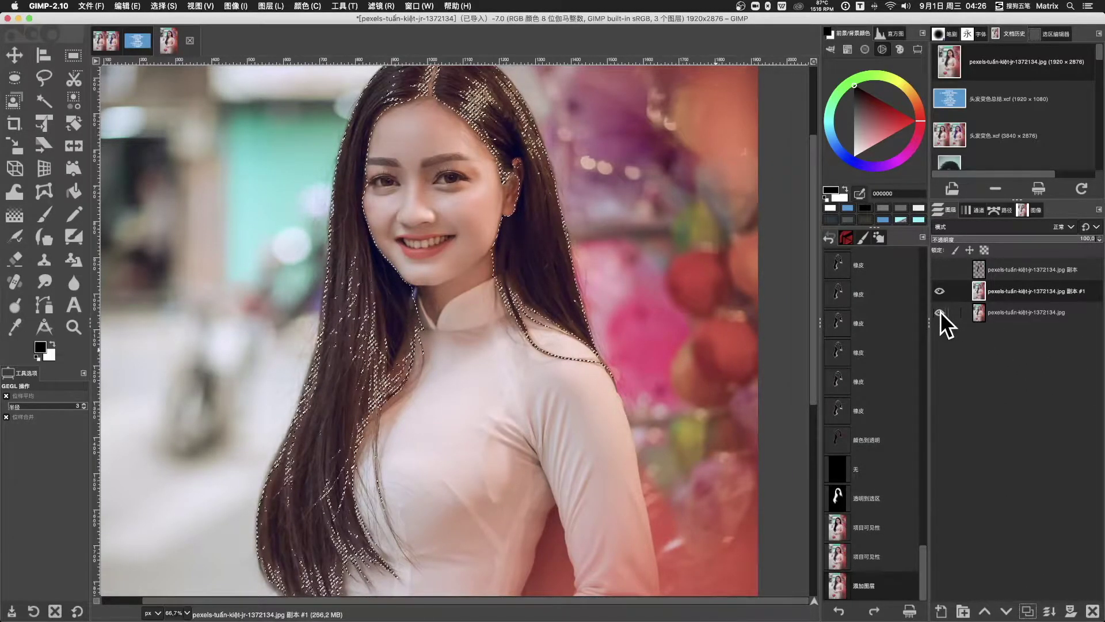
click(940, 312)
double_click(1027, 291)
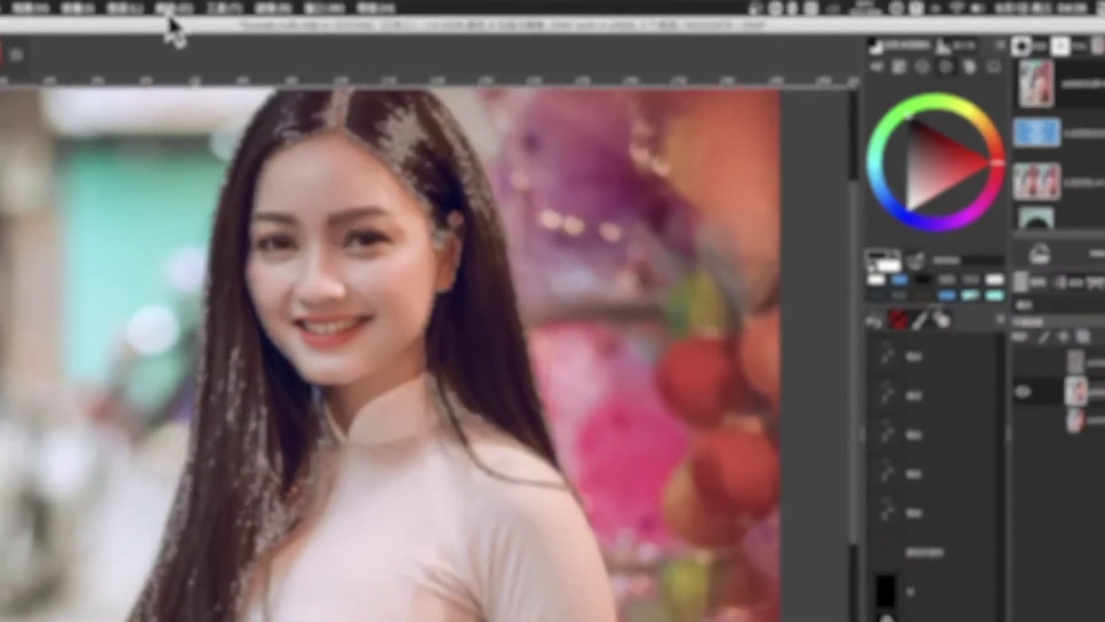
In Curves, try raising the value and Red channel curves on the hair, resetting each
click(172, 8)
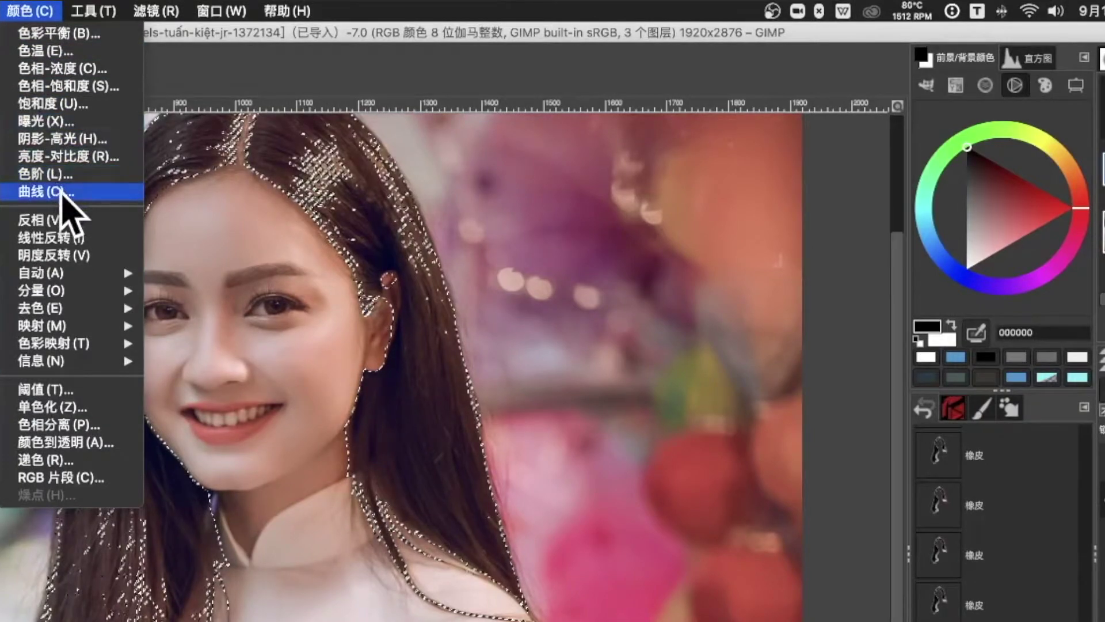
click(62, 190)
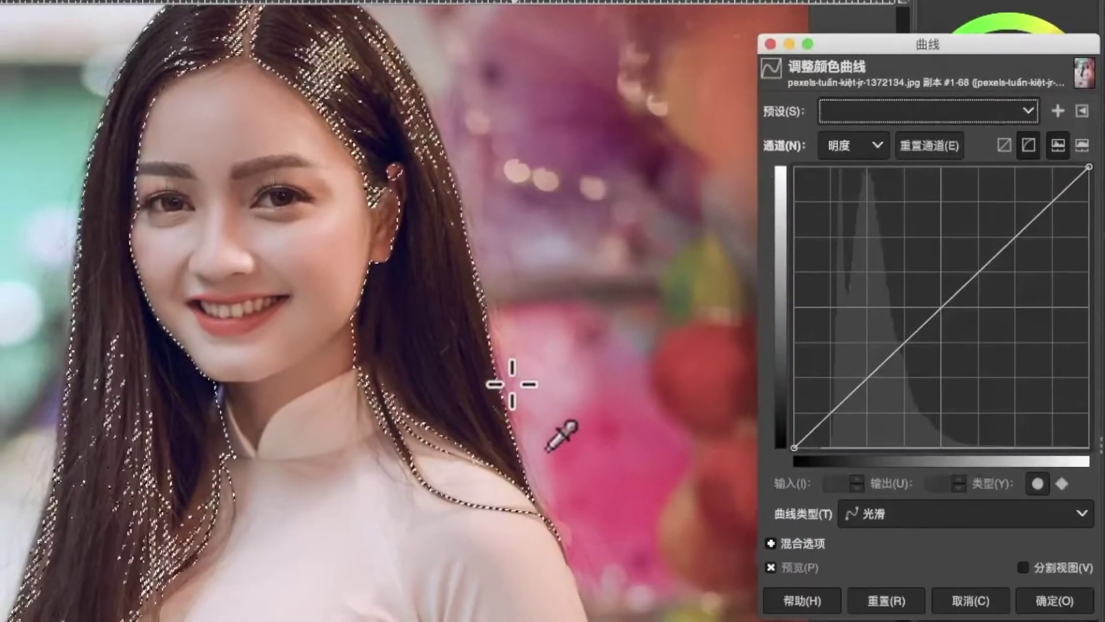
mouse_move(883, 371)
mouse_down()
mouse_move(873, 328)
mouse_move(889, 397)
mouse_move(881, 330)
mouse_up()
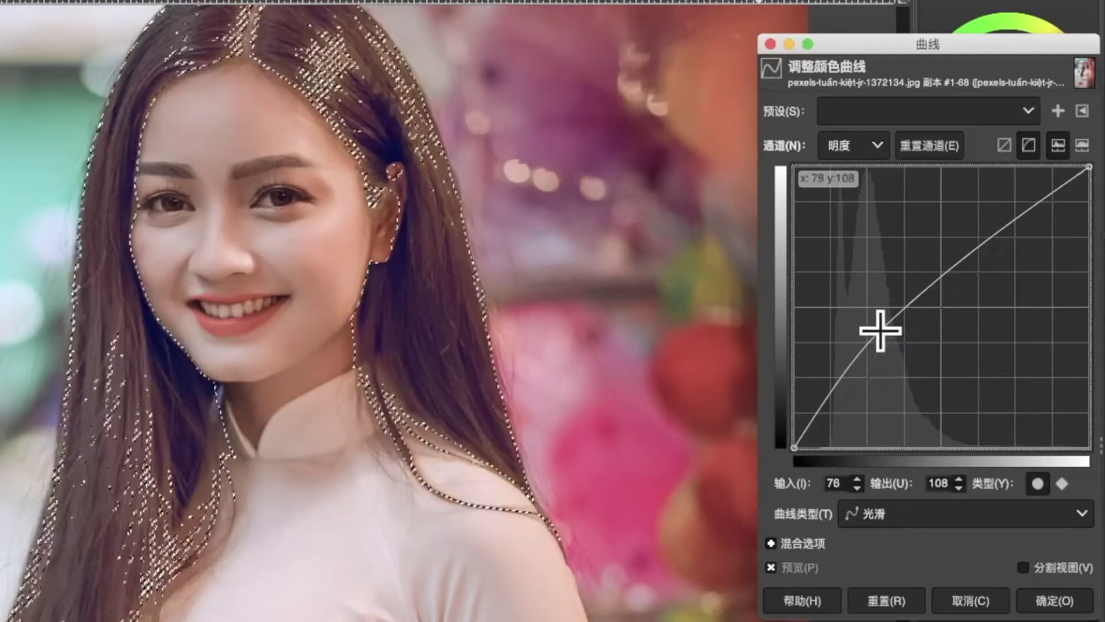
key(alt+r)
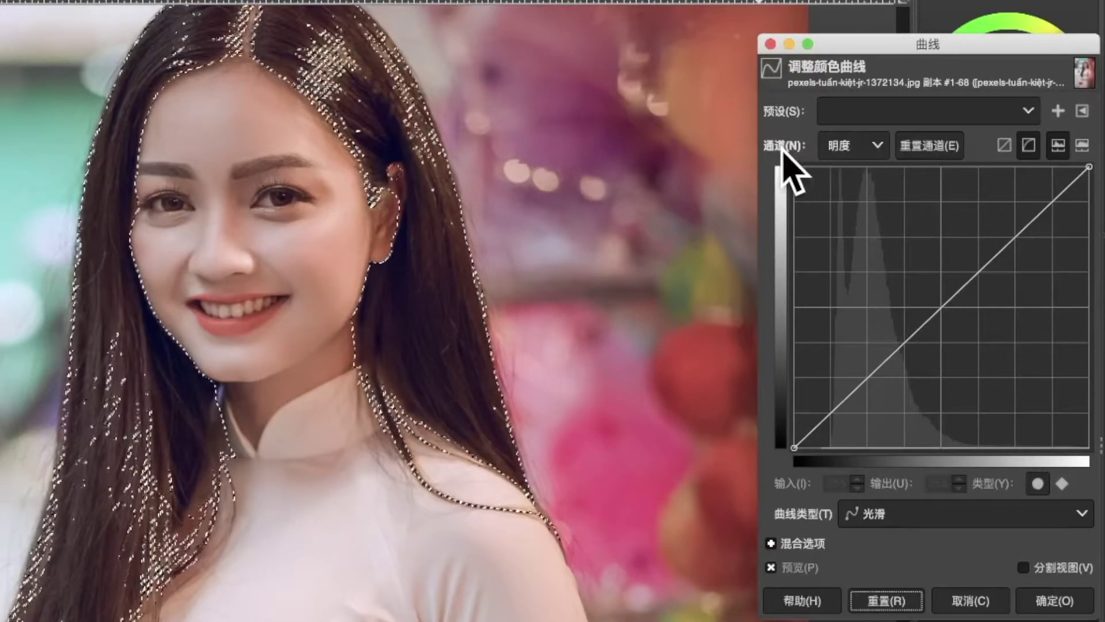
click(872, 148)
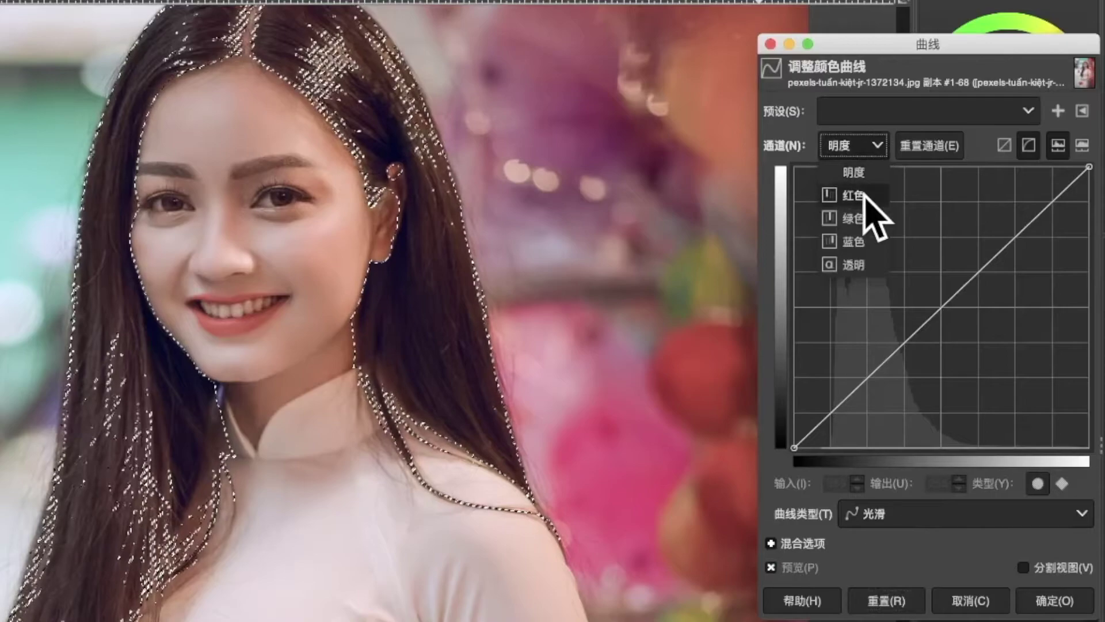
click(852, 195)
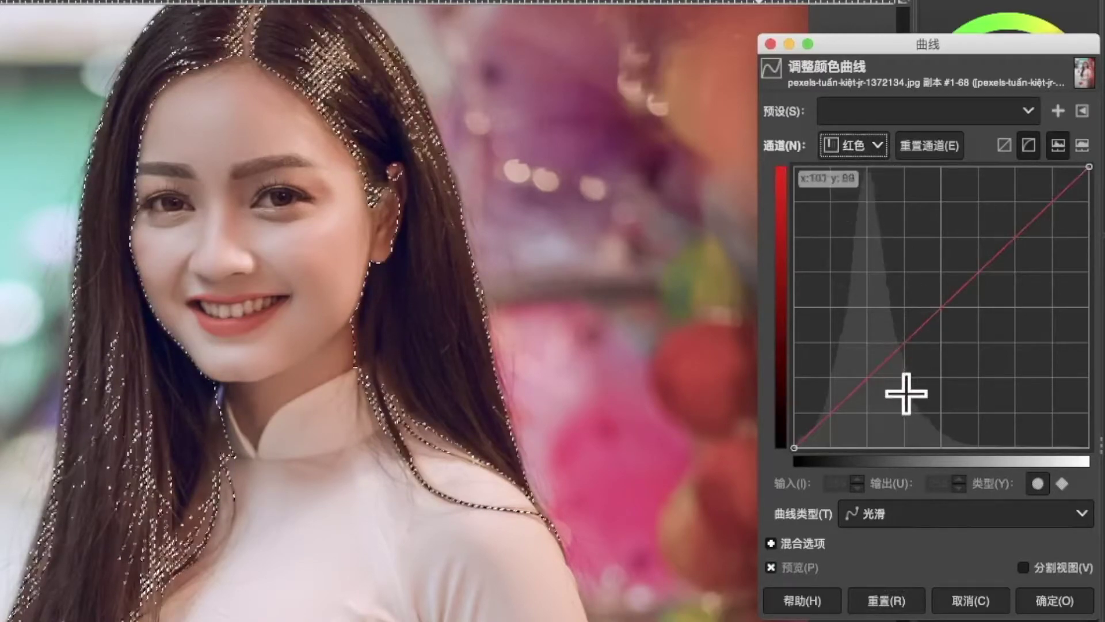
drag(888, 364, 880, 297)
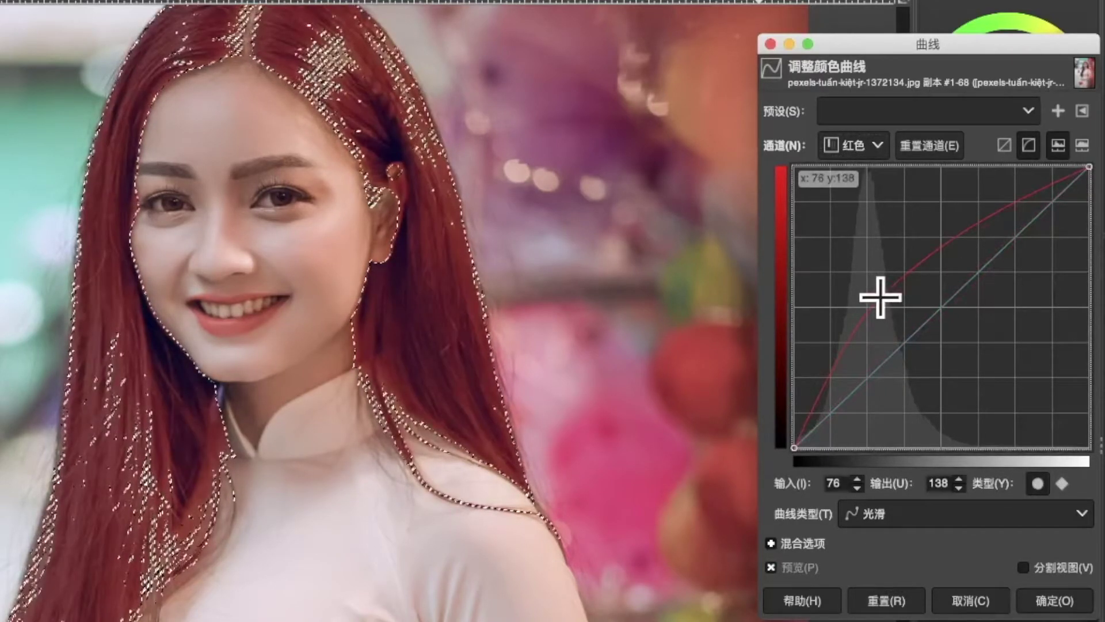
click(886, 600)
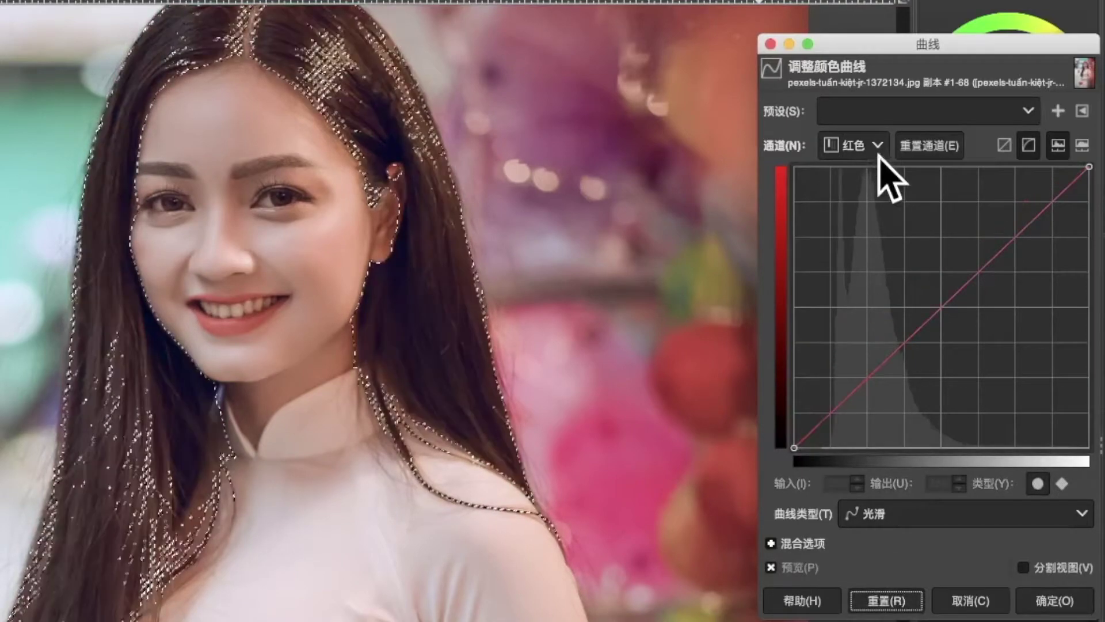
Try a Green channel curve boost on the hair and reset it
click(873, 150)
click(872, 214)
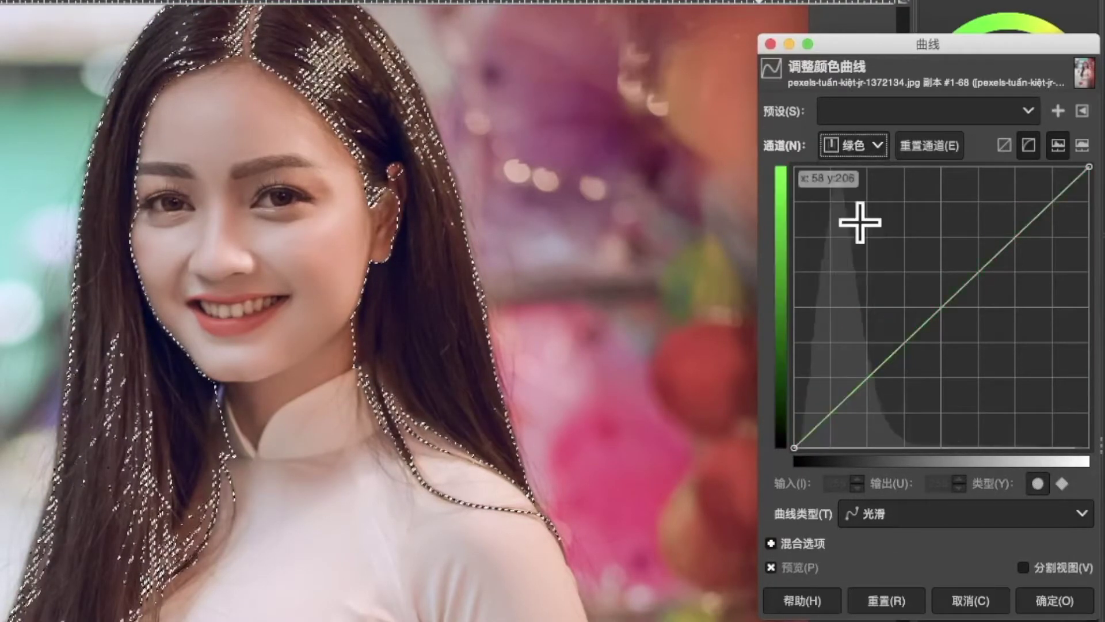
mouse_move(857, 370)
mouse_down()
mouse_move(846, 303)
mouse_move(869, 249)
mouse_up()
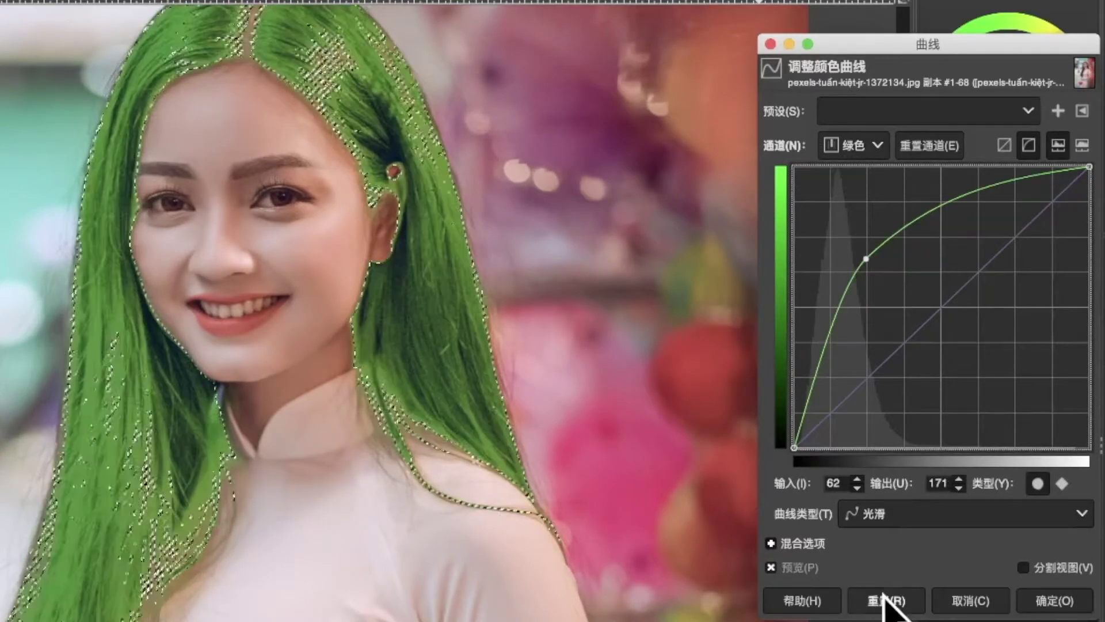
click(886, 601)
Adjust the Blue channel curve and apply it, turning the hair blue-purple
click(864, 146)
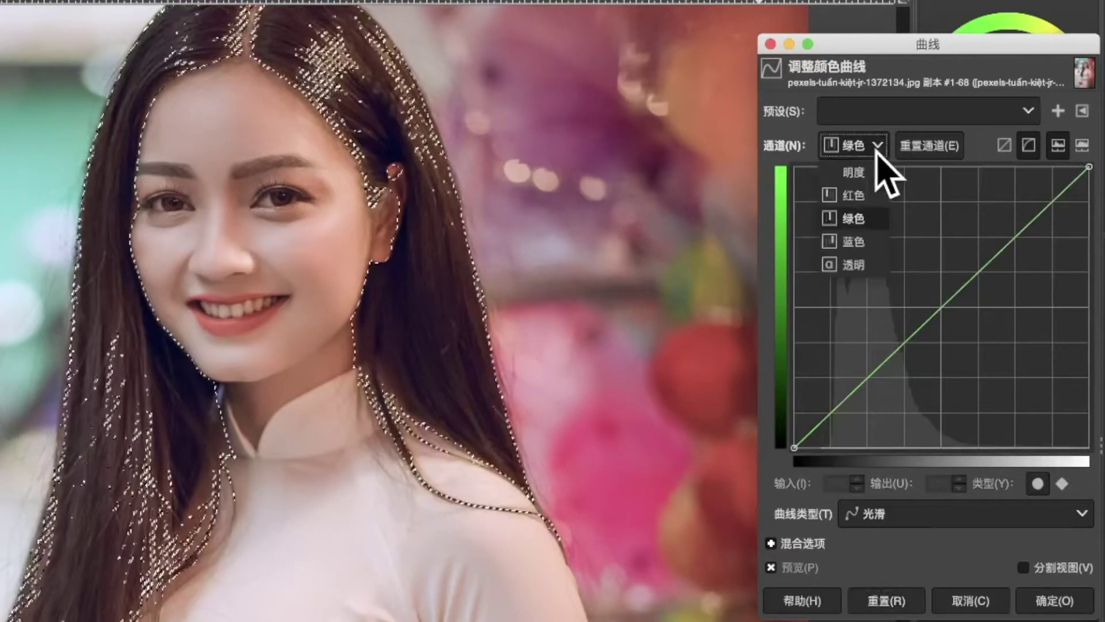
click(874, 239)
mouse_move(873, 370)
mouse_down()
mouse_move(859, 309)
mouse_move(870, 382)
mouse_up()
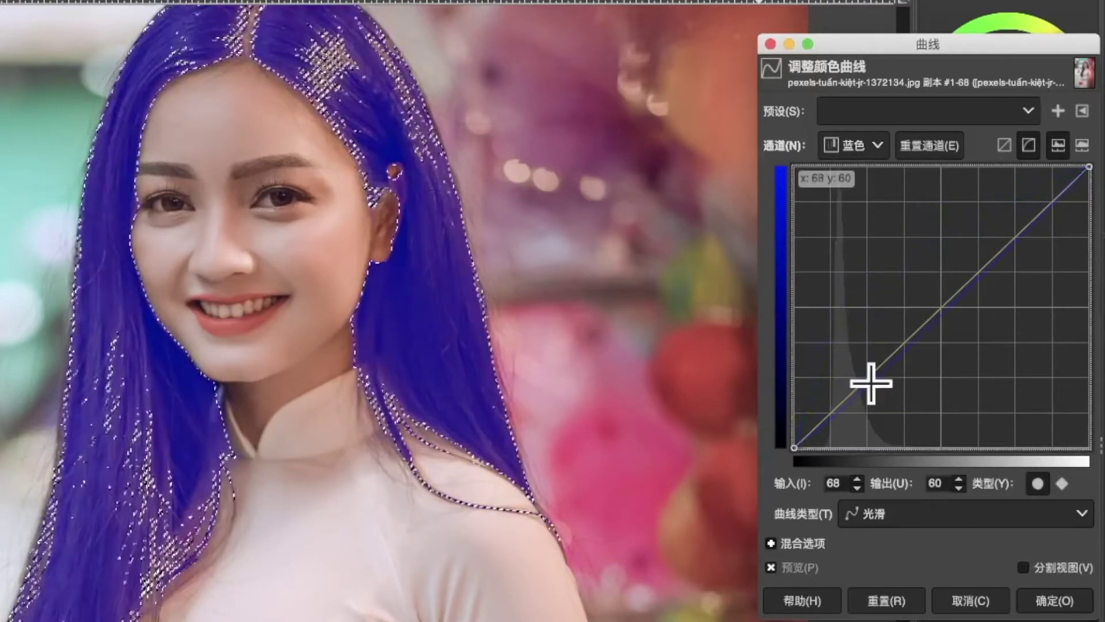
click(1056, 601)
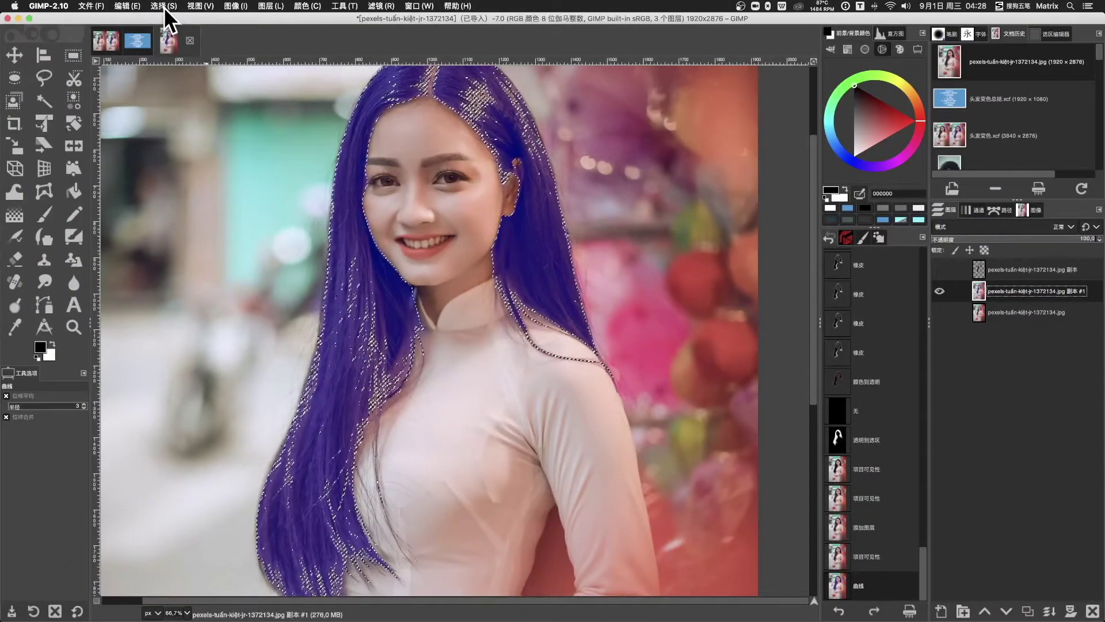
Deselect the hair, fit the portrait in view, and show the 头发变色总结 summary image
click(164, 6)
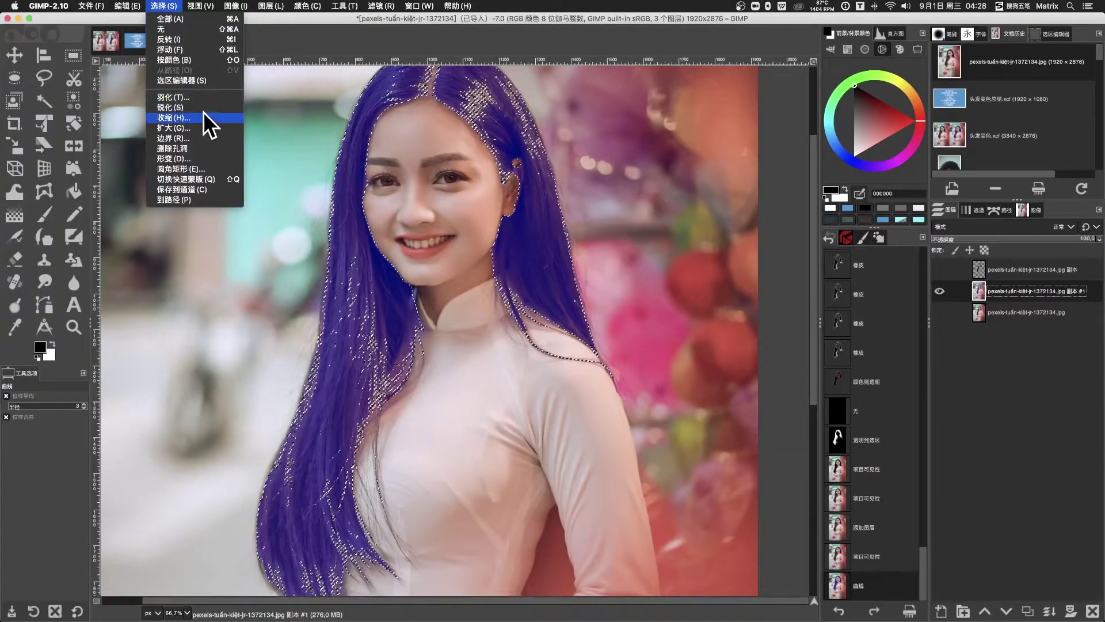
click(189, 30)
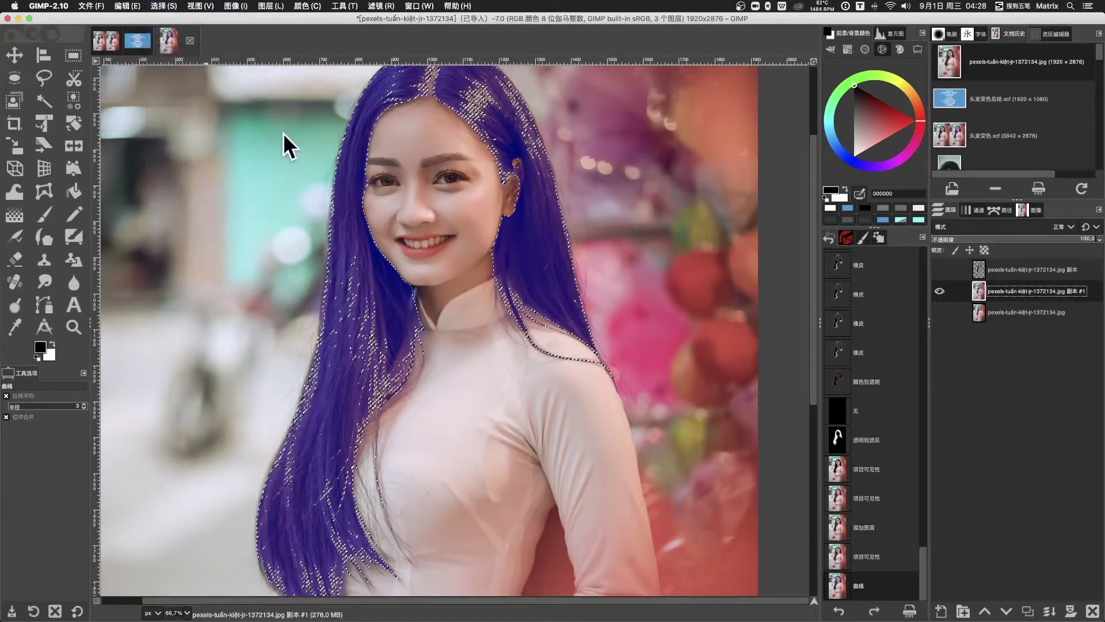
key(shift+super+j)
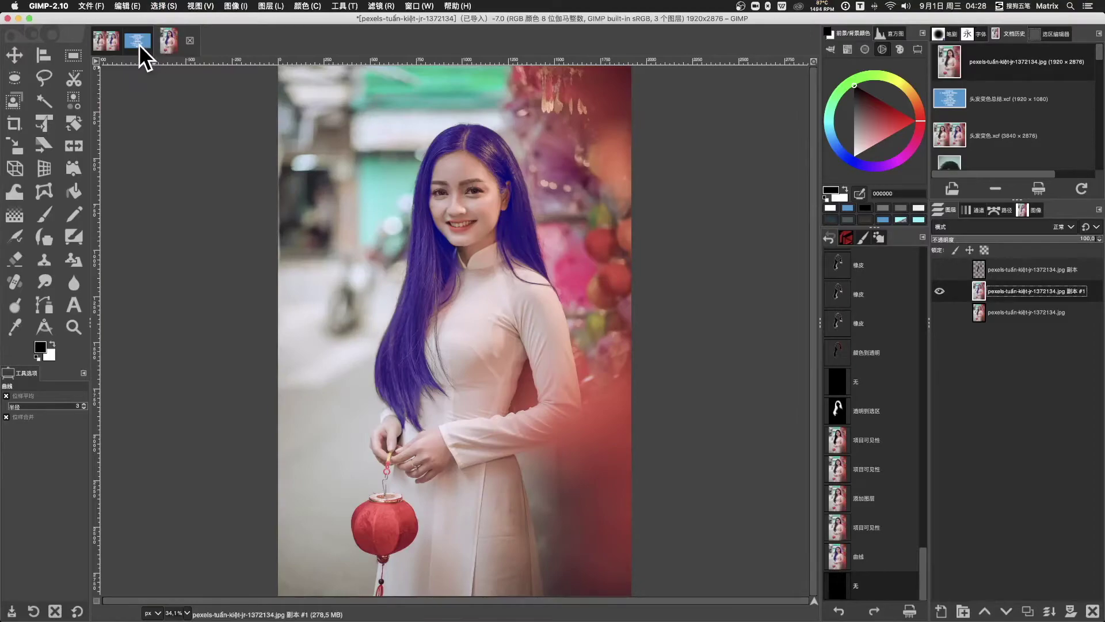
click(138, 44)
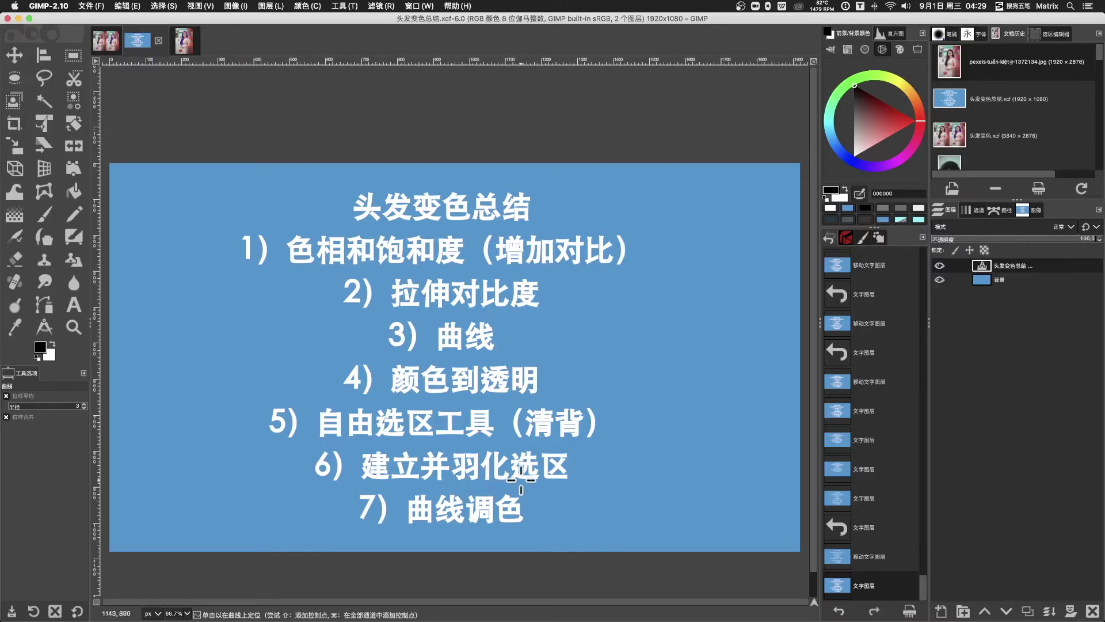
Return to the 头发变色.xcf document showing original dark hair beside the blue-purple version
click(163, 6)
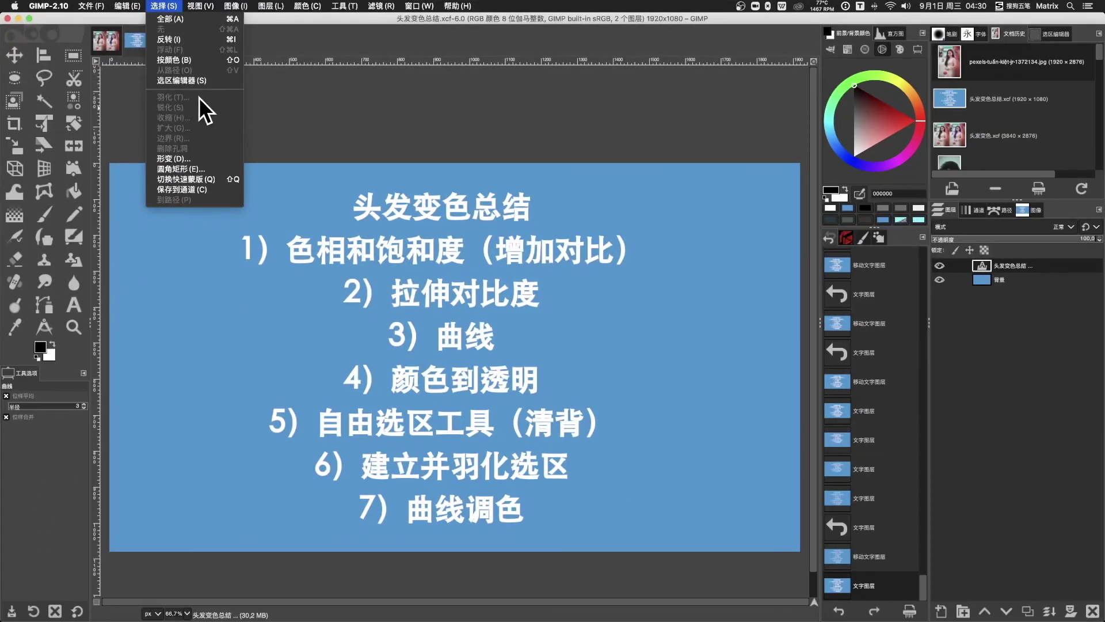
click(382, 533)
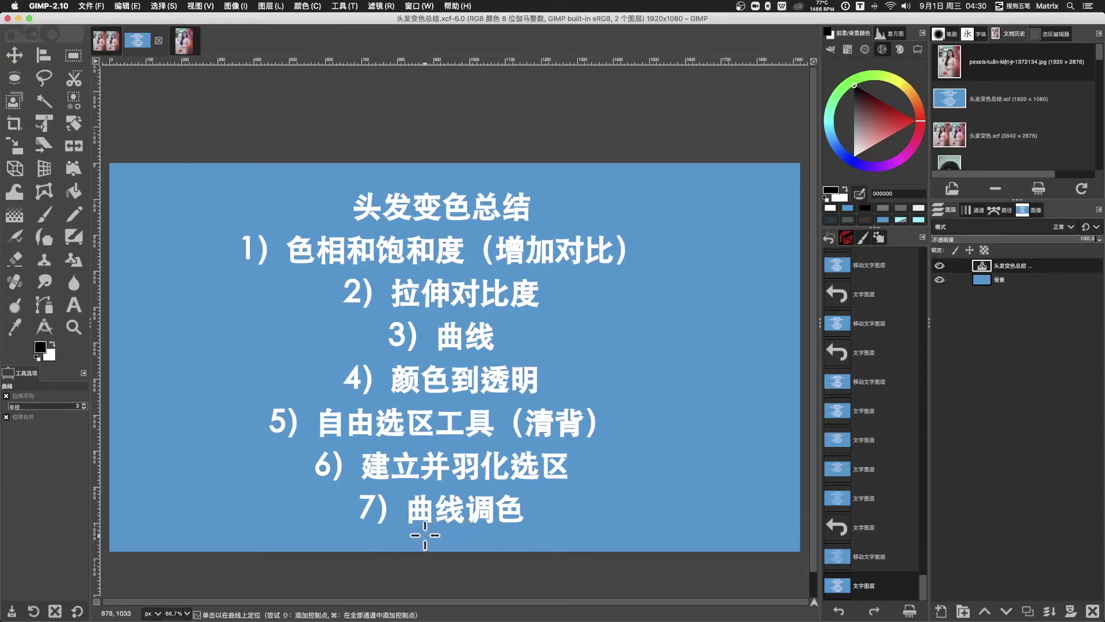
key(alt+1)
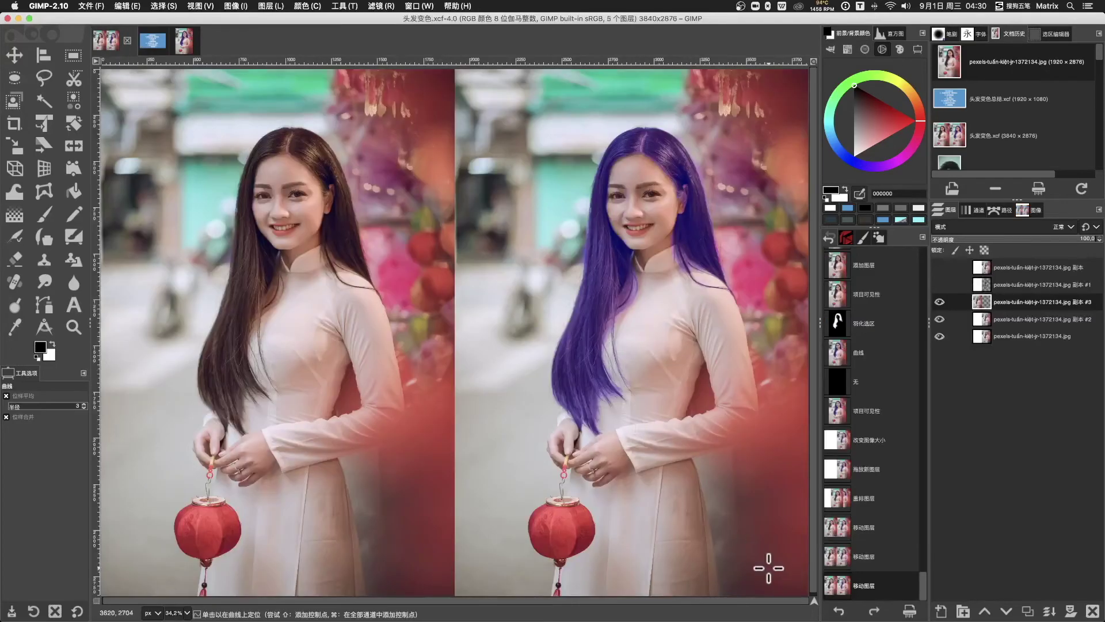